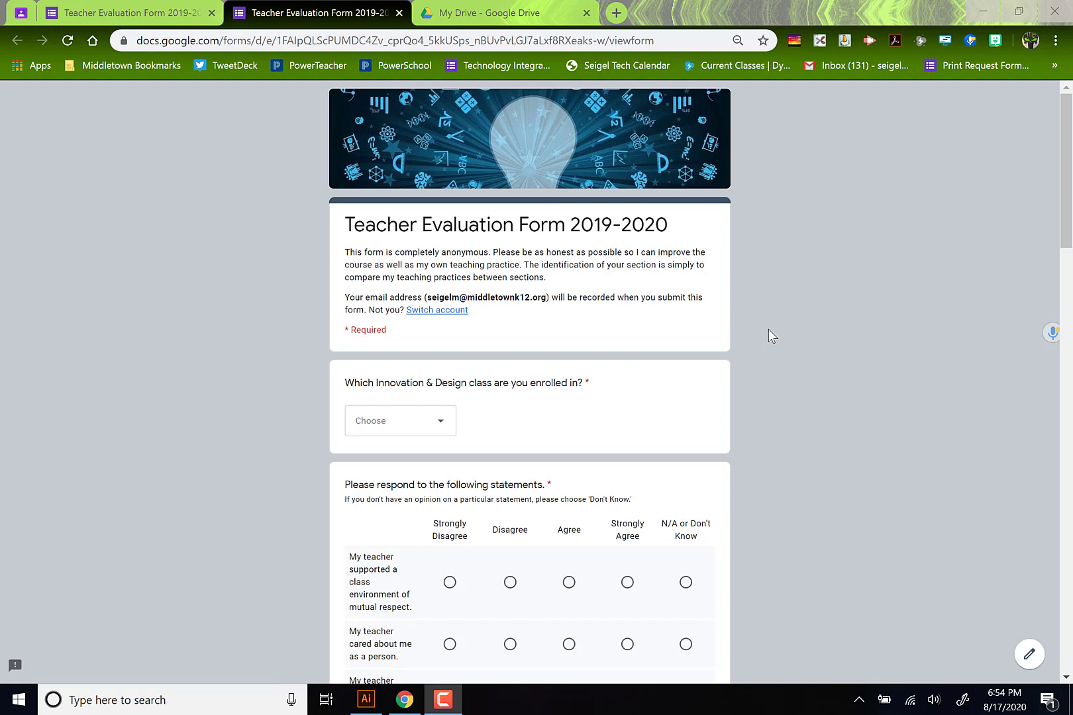
Review the Teacher Evaluation Form from the class selection through the rating grid to the open-ended questions.
scroll(766, 334, "down", 3)
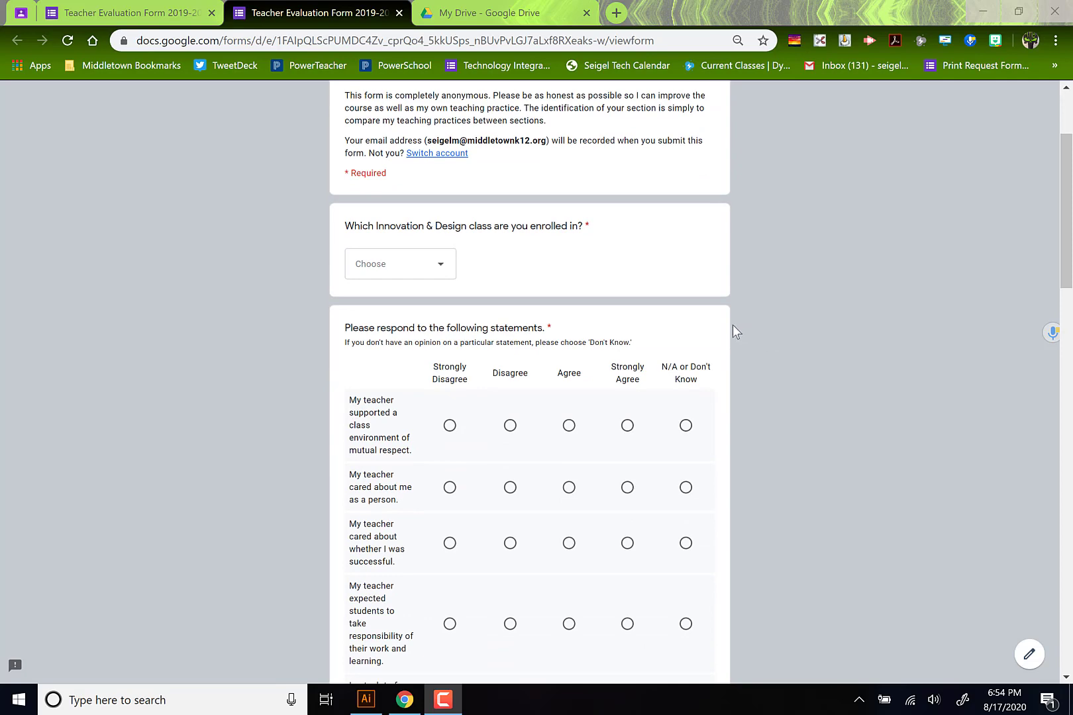
scroll(732, 326, "up", 3)
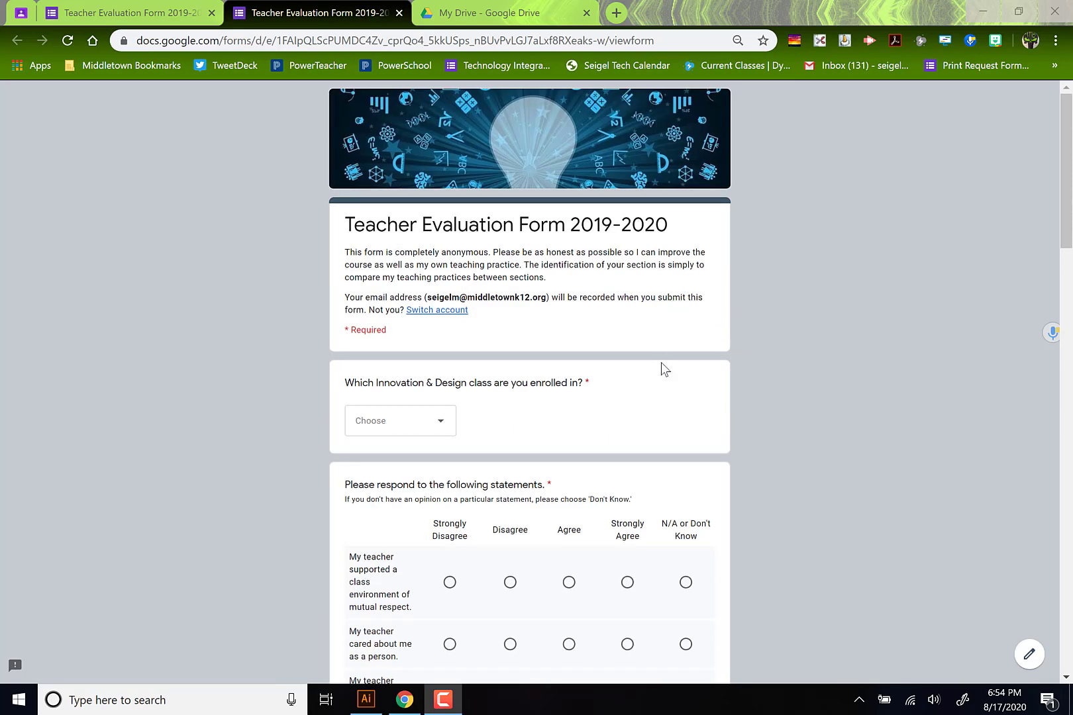
scroll(663, 384, "down", 6)
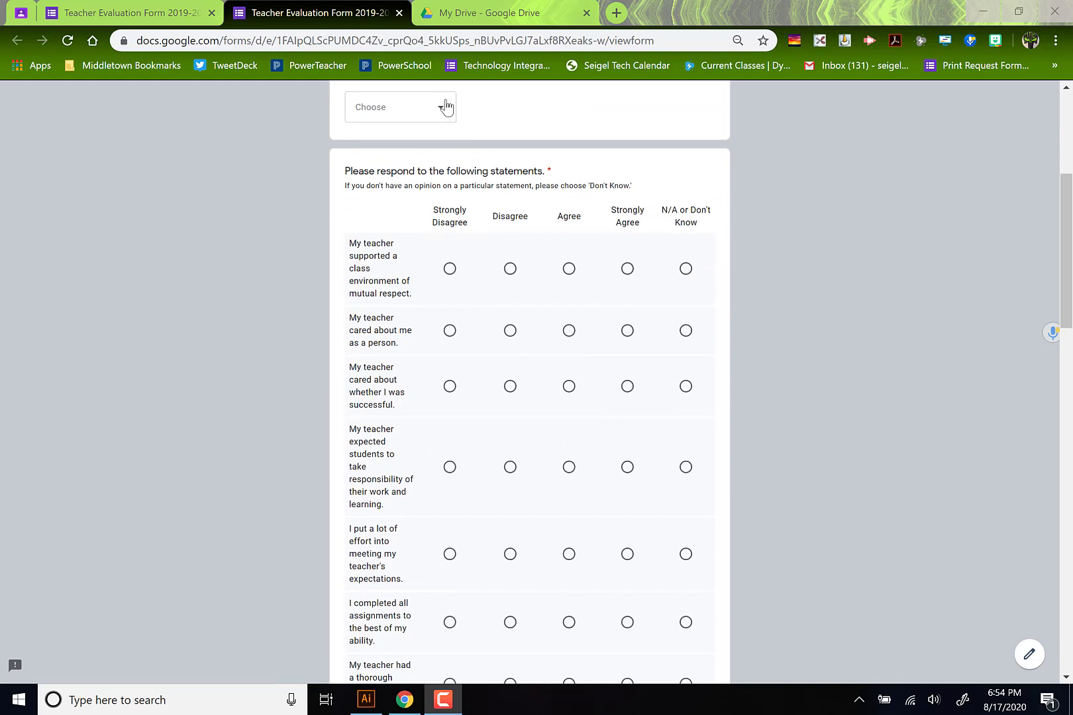
left_click(445, 107)
scroll(722, 339, "down", 3)
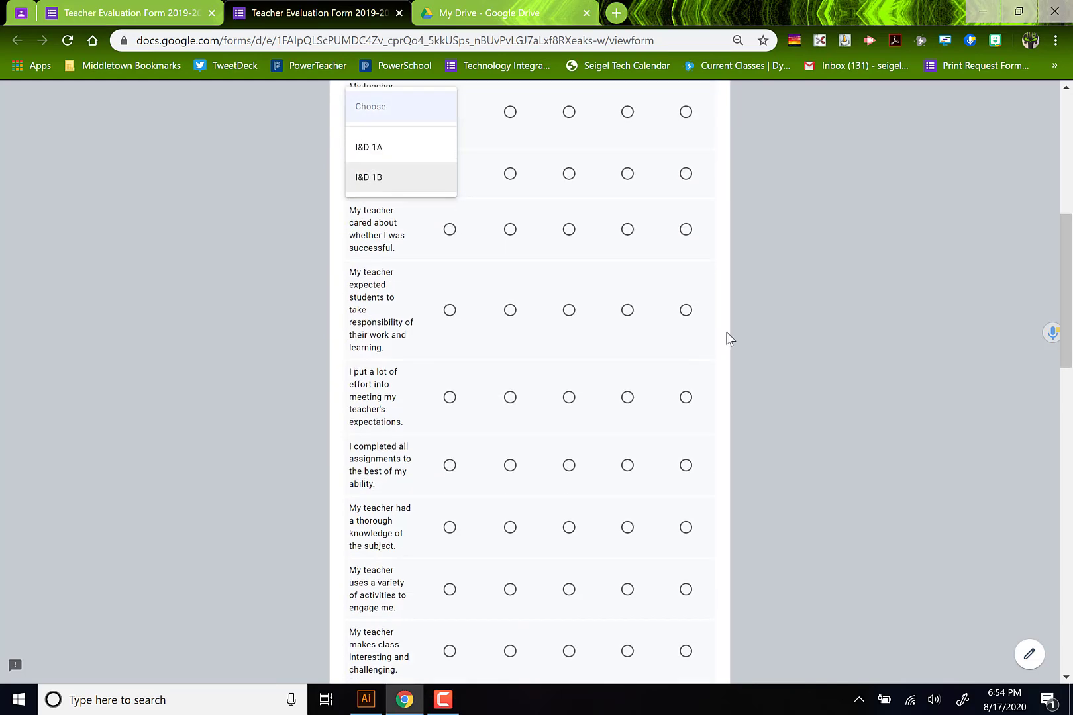
left_click(653, 239)
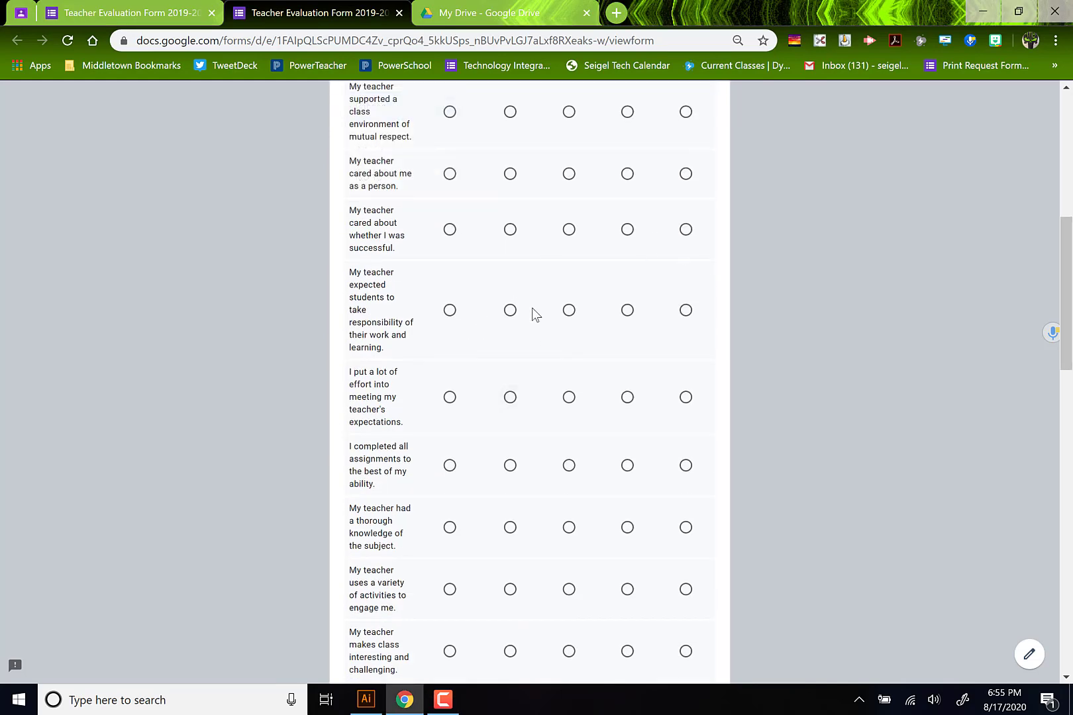
scroll(537, 315, "up", 4)
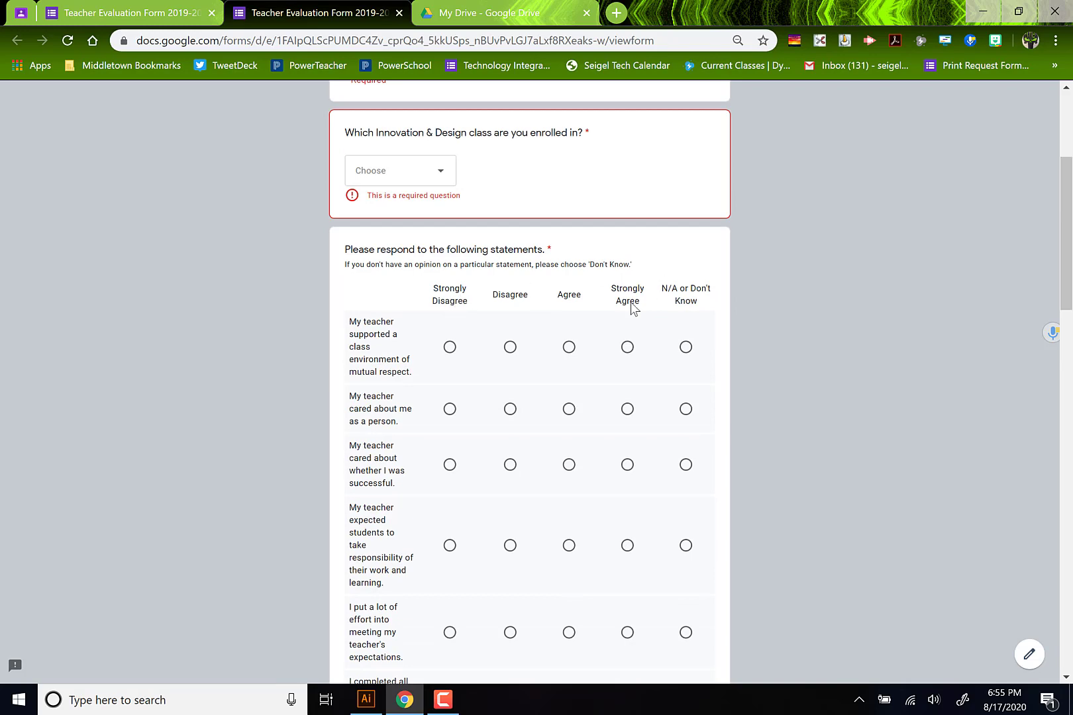
scroll(728, 442, "down", 8)
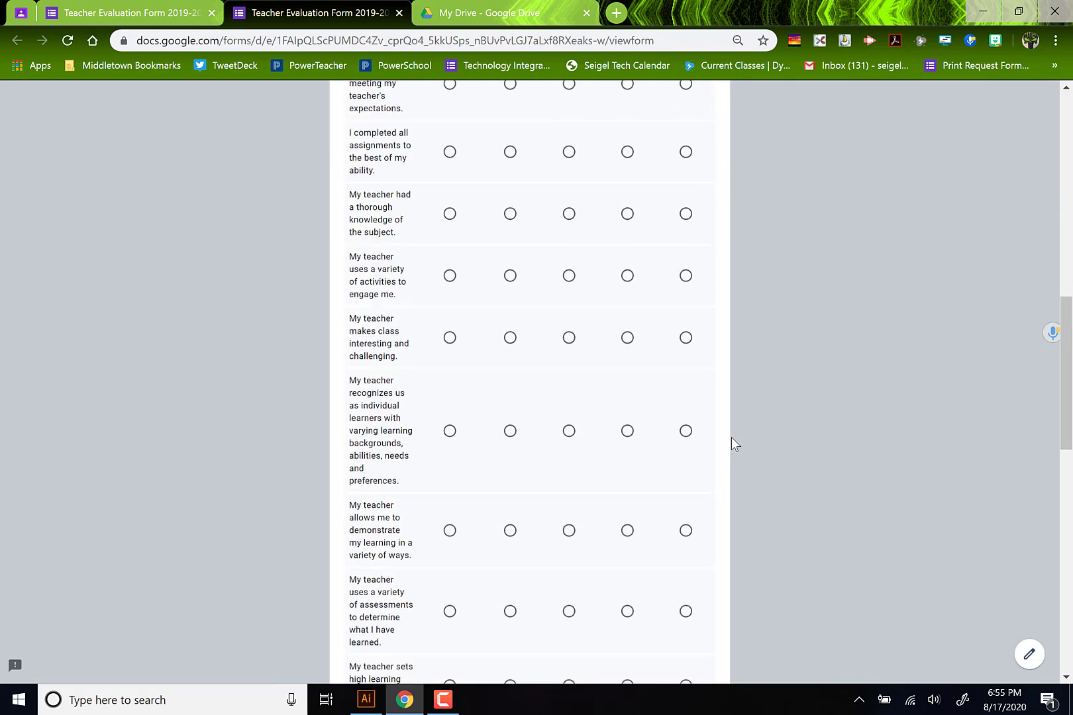
scroll(732, 439, "down", 13)
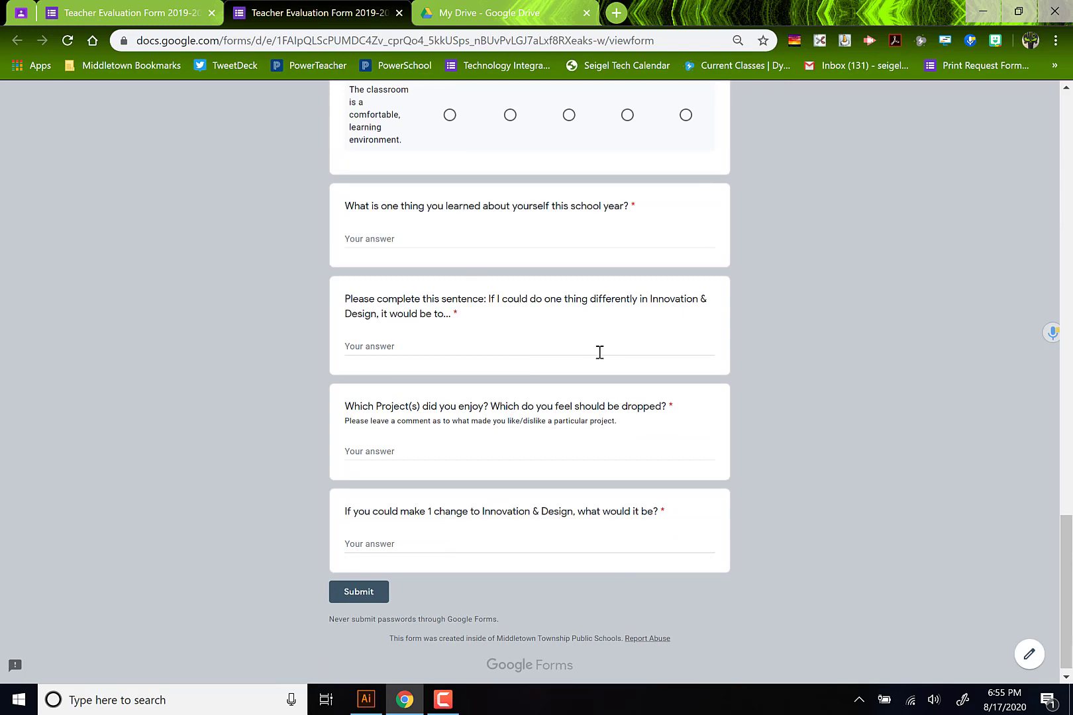
scroll(570, 225, "up", 20)
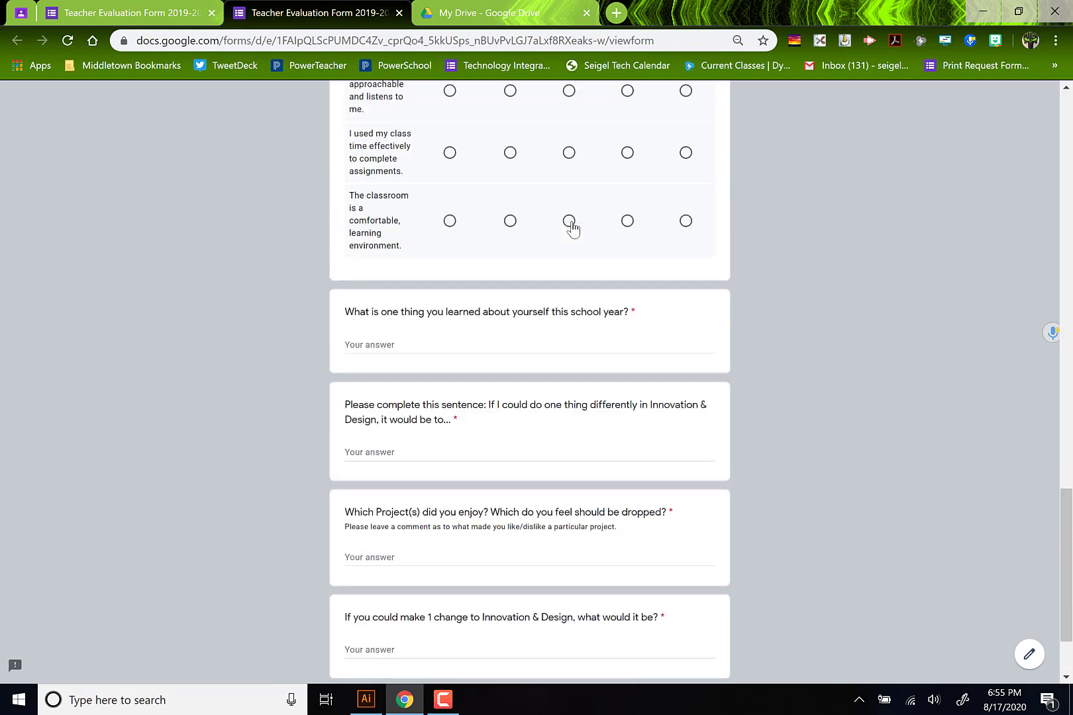
scroll(562, 235, "up", 4)
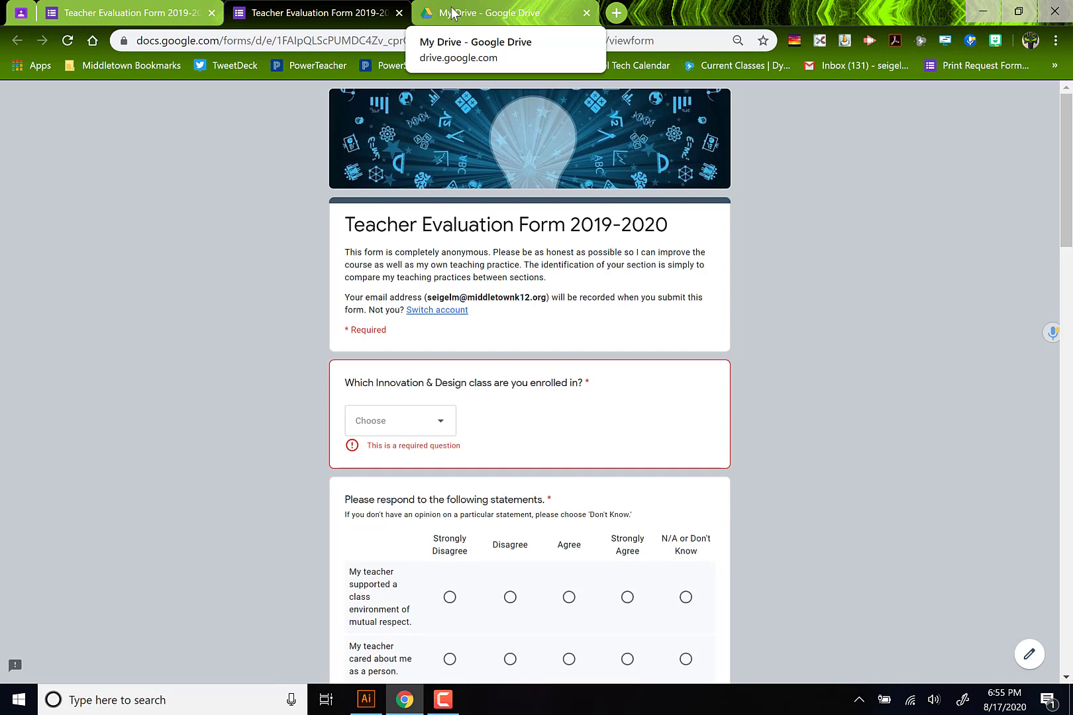
Switch to Google Drive and create a new blank Google Form.
left_click(452, 13)
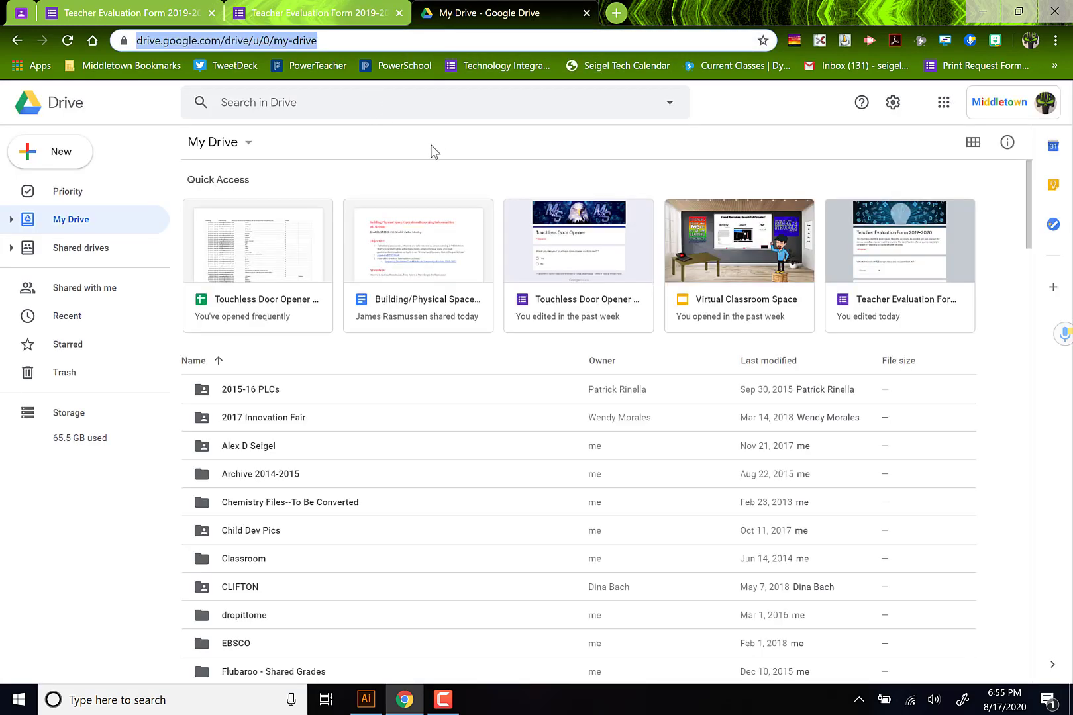
left_click(59, 157)
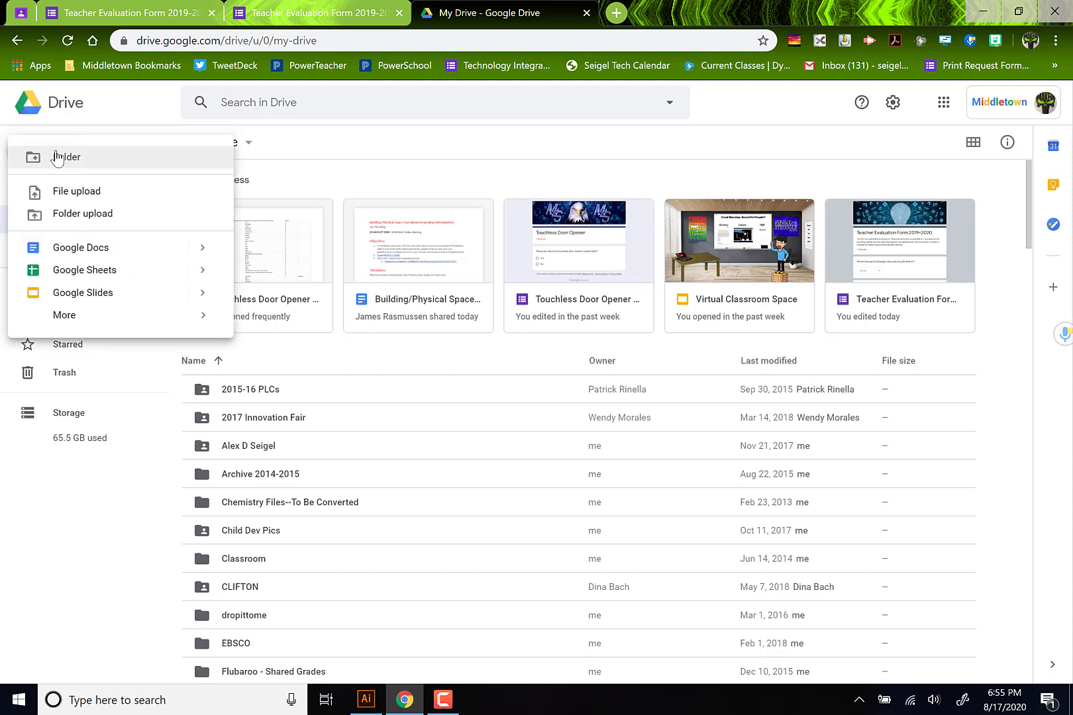
mouse_move(129, 323)
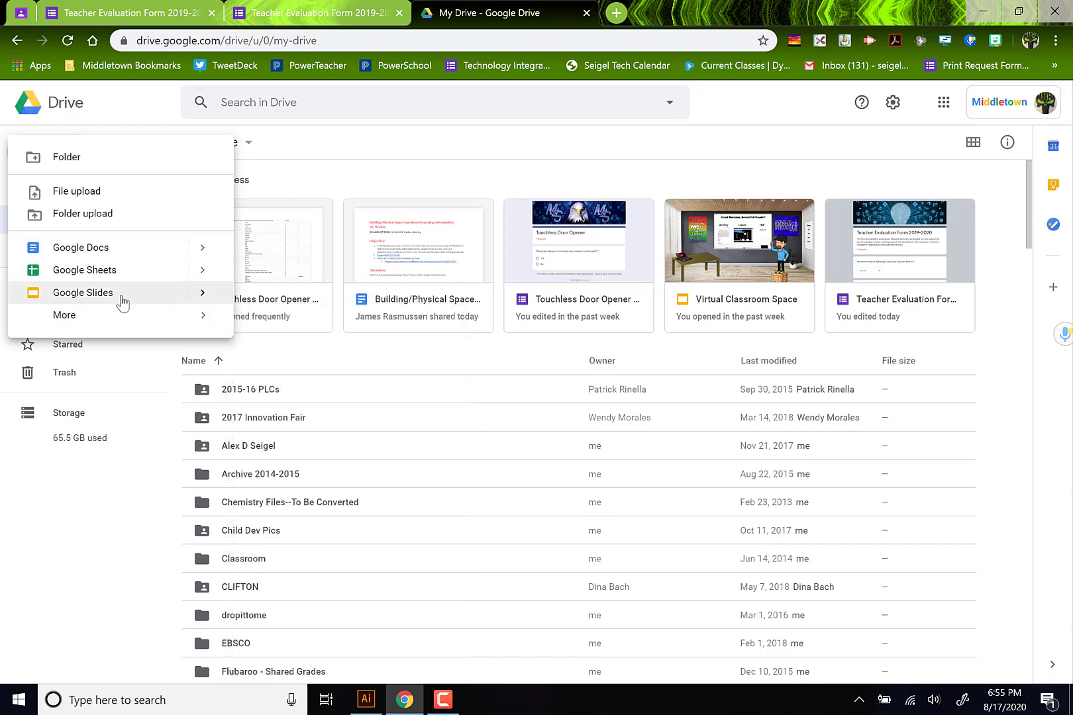
mouse_move(215, 318)
left_click(268, 329)
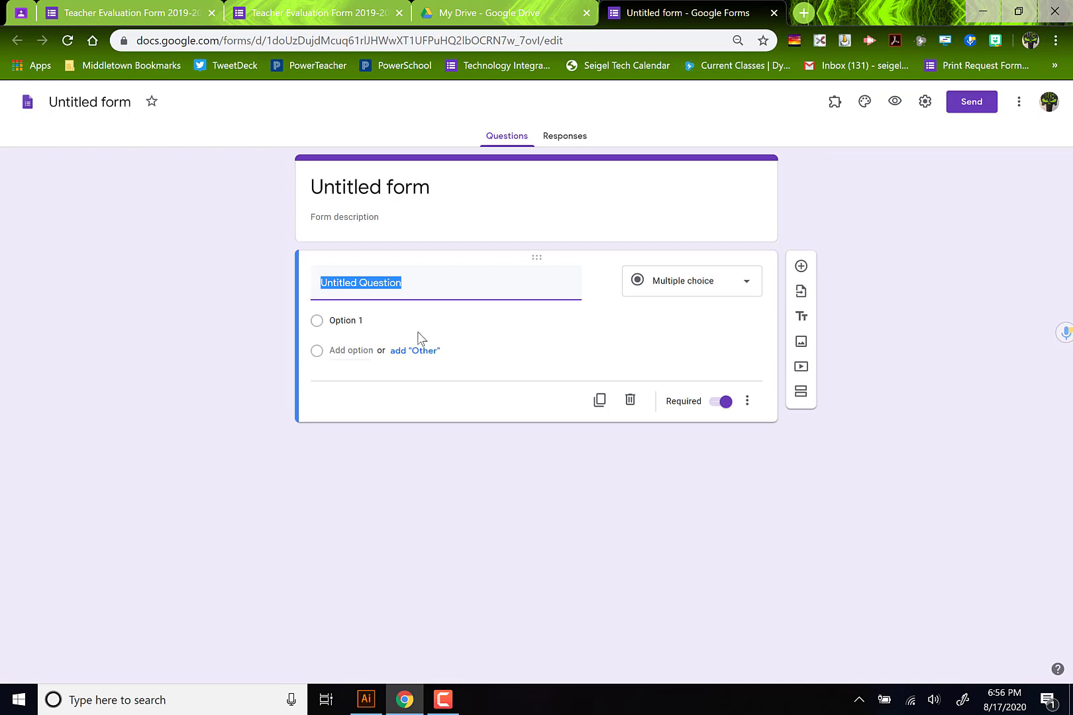
Title the form "Beginning of the Year Assessment" and apply the same name to the form file.
left_click(363, 177)
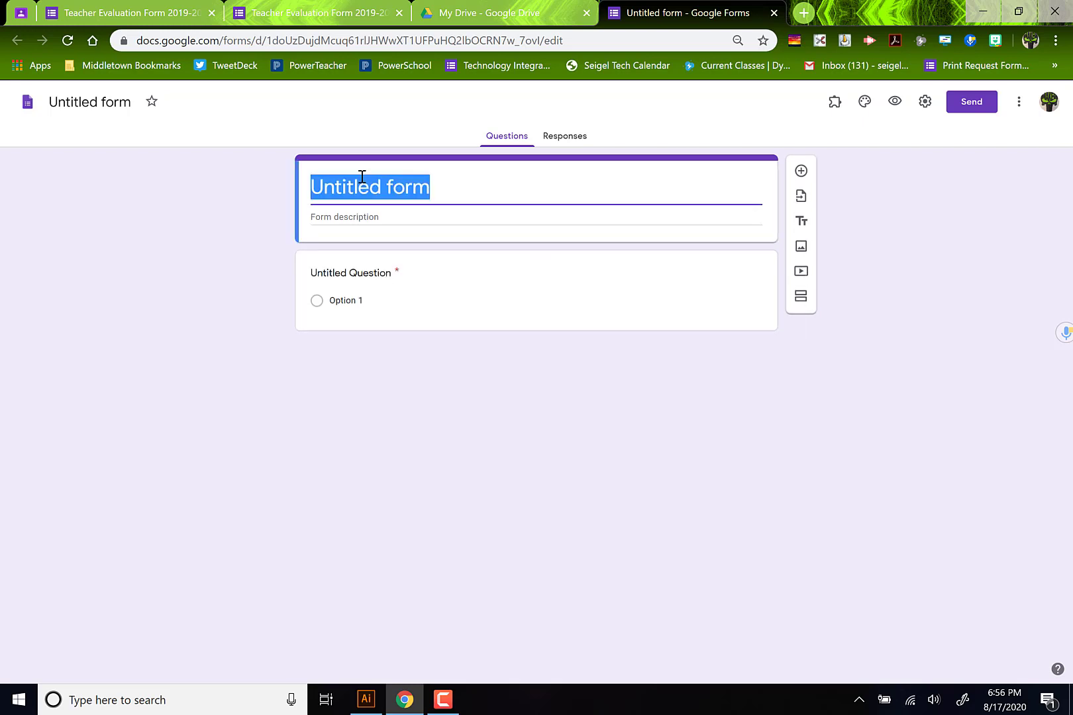
type("Beginn")
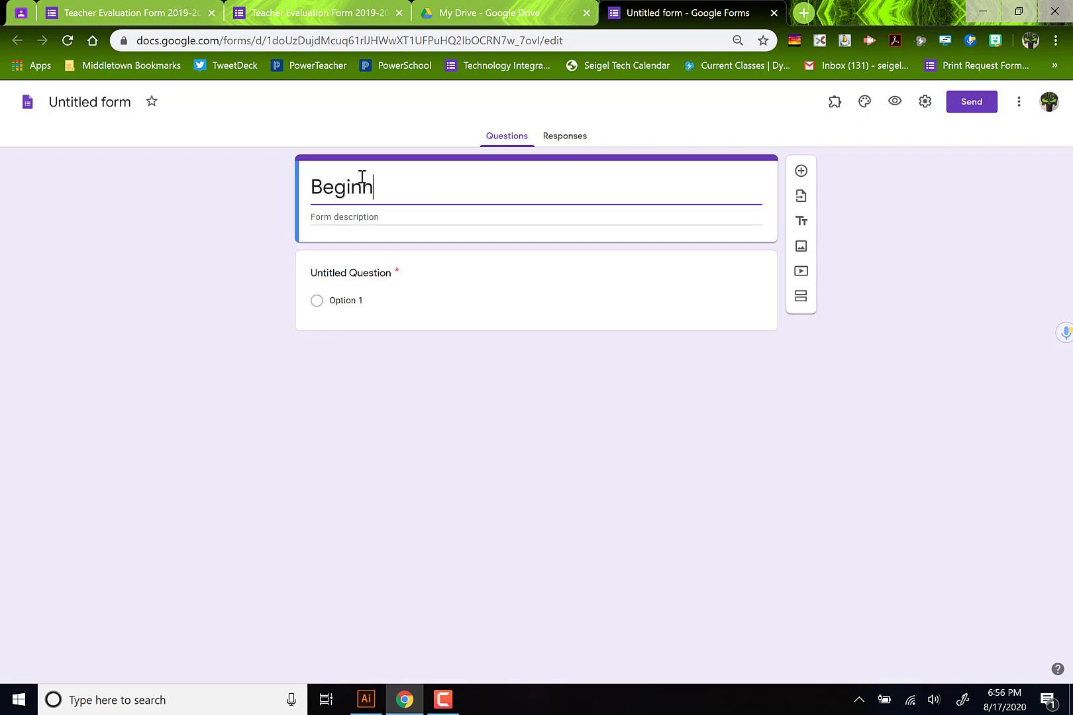
type("ing of the Year A")
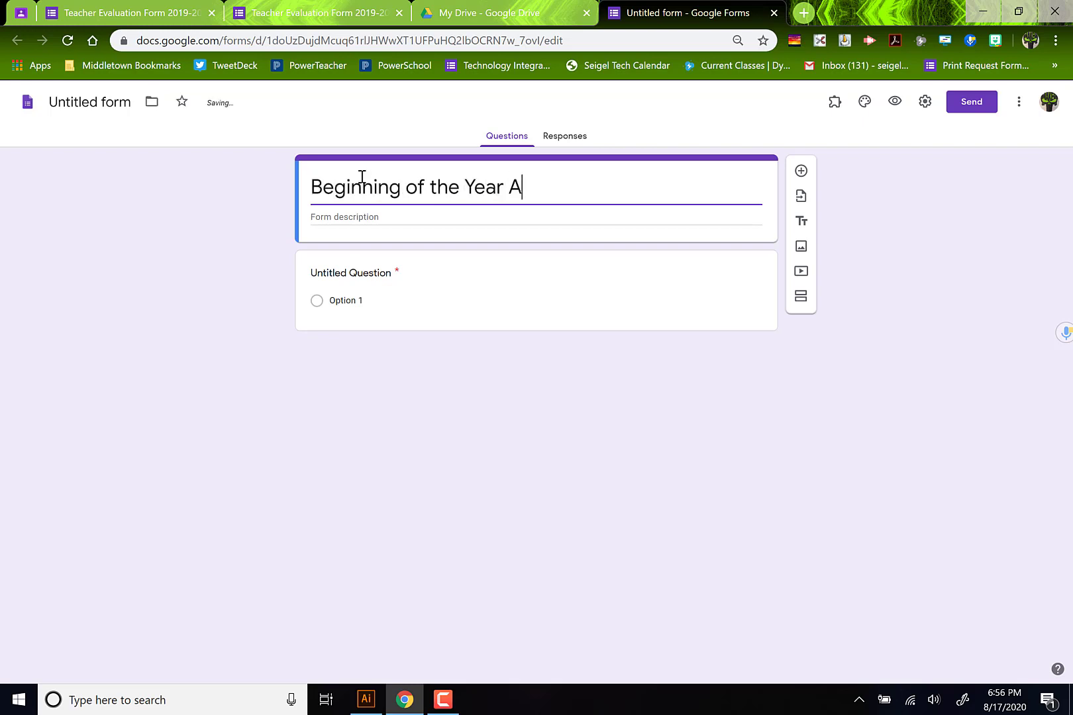
type("ssessment")
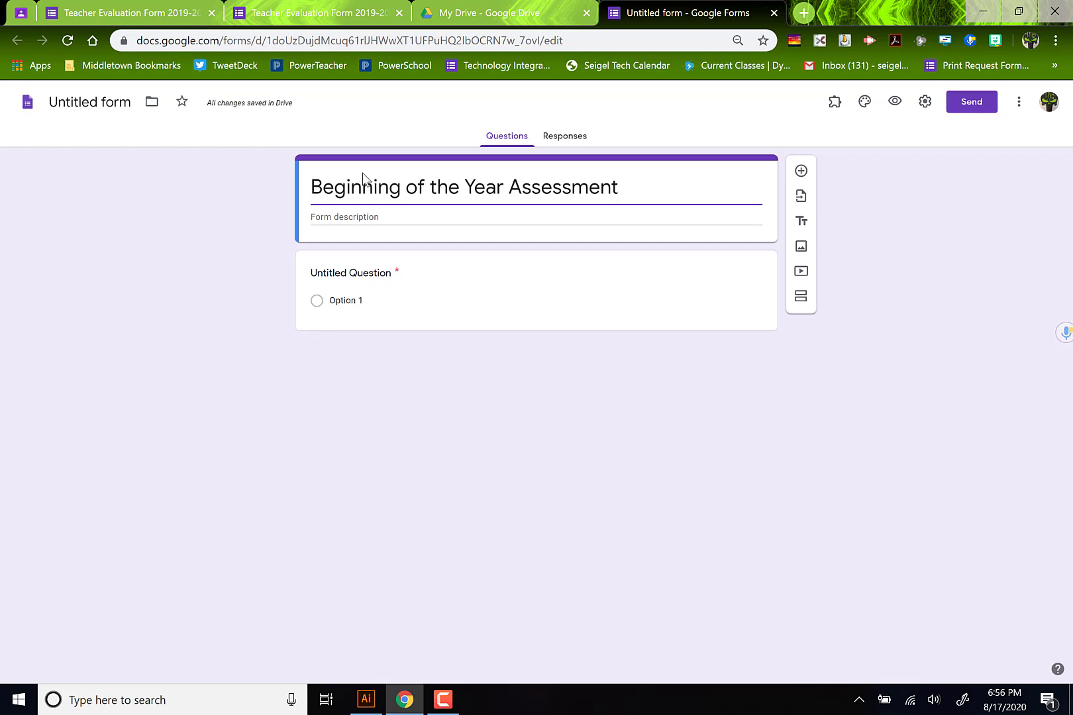
key("Tab")
left_click(375, 212)
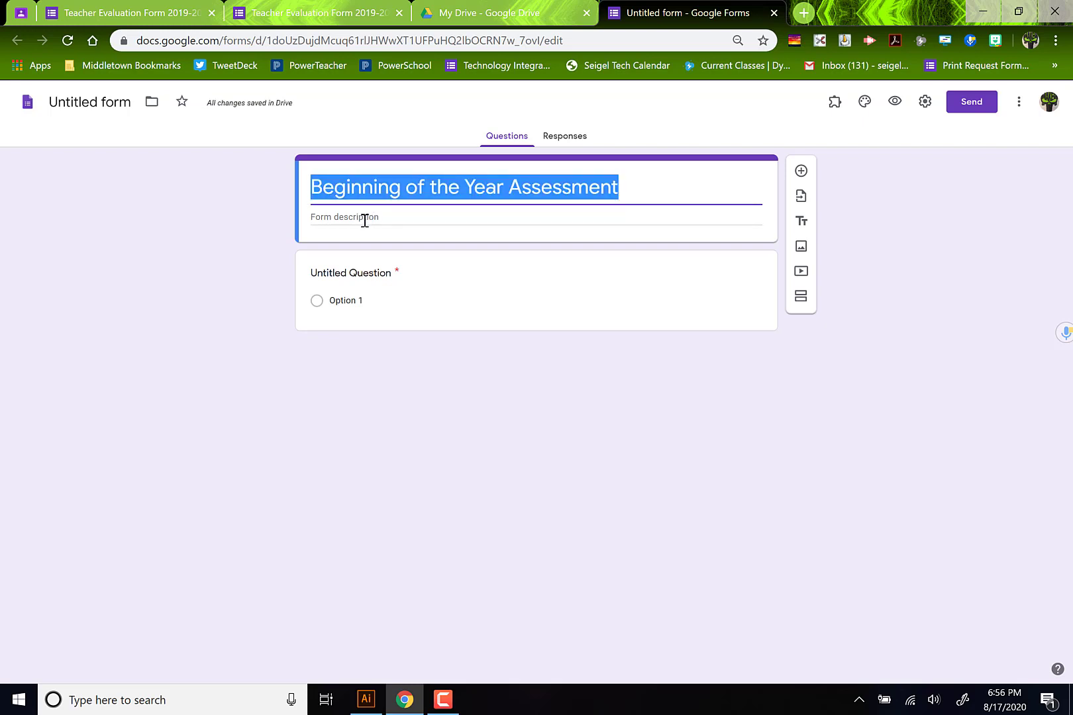
left_click(364, 220)
left_click(77, 102)
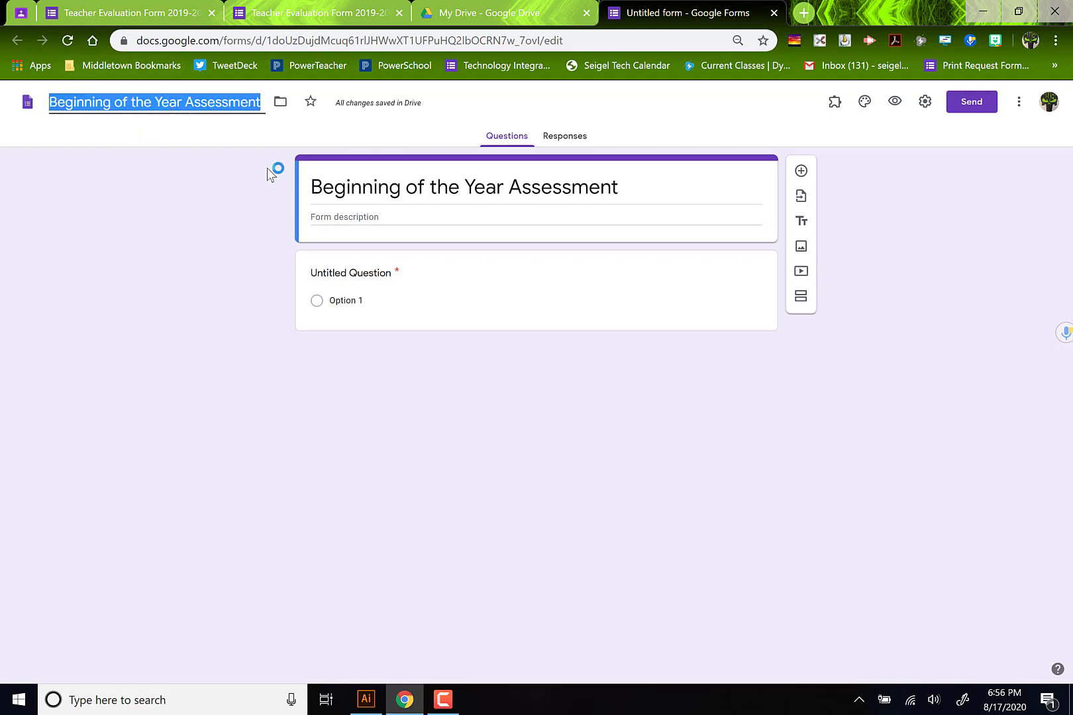
left_click(341, 192)
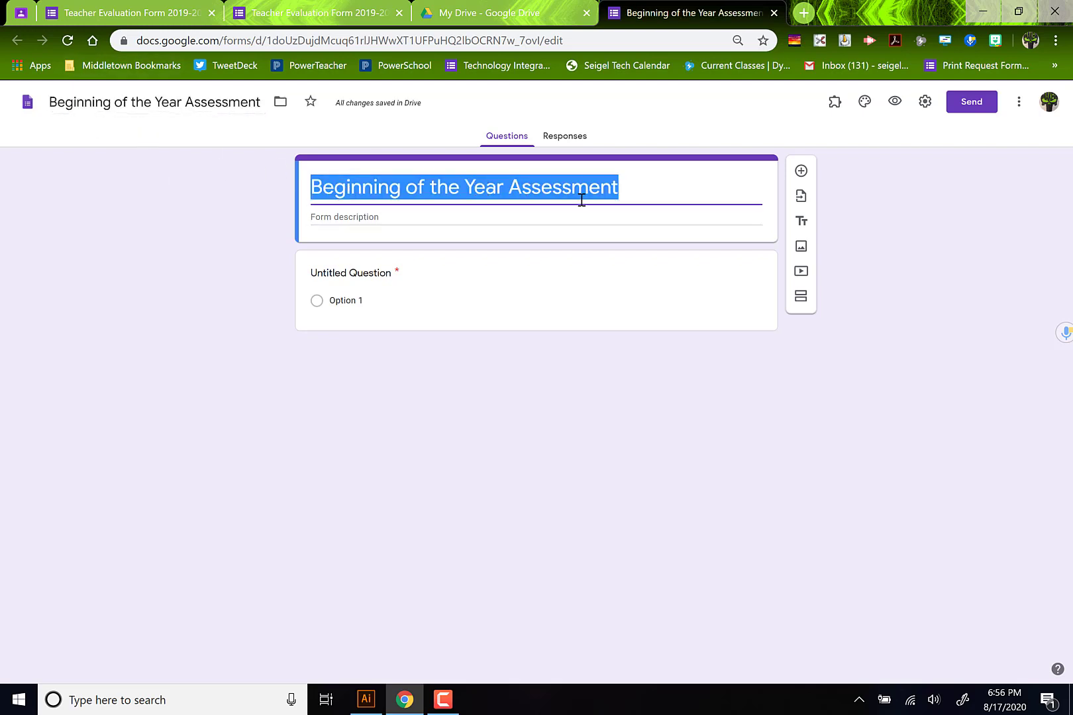
left_click(621, 186)
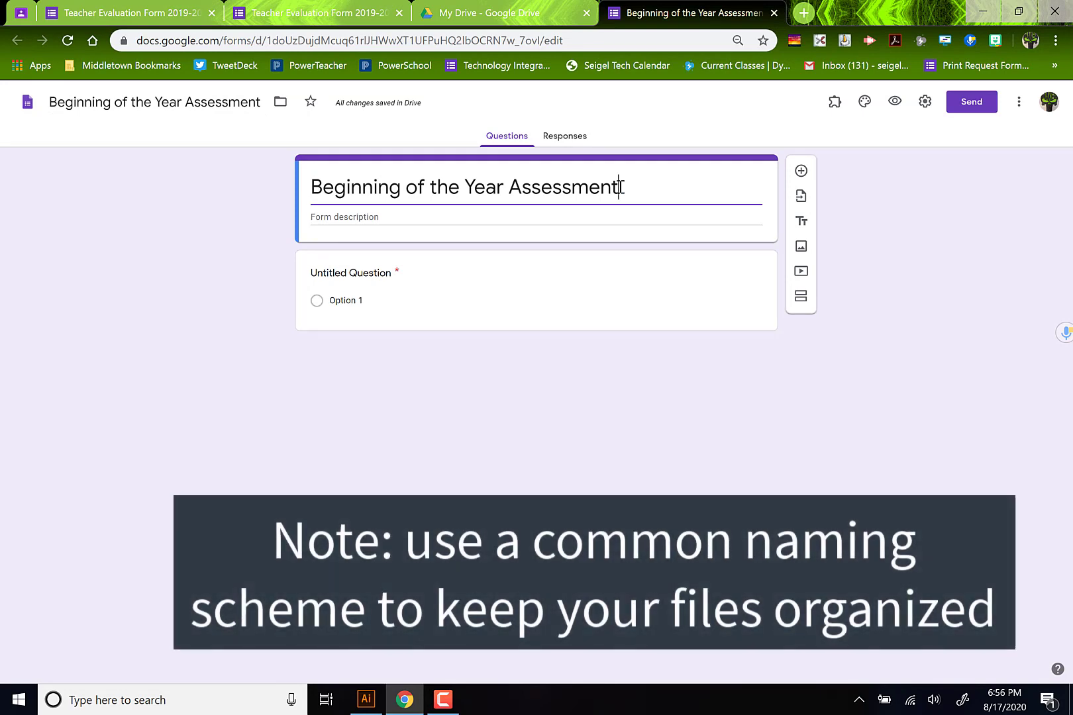
left_click(310, 193)
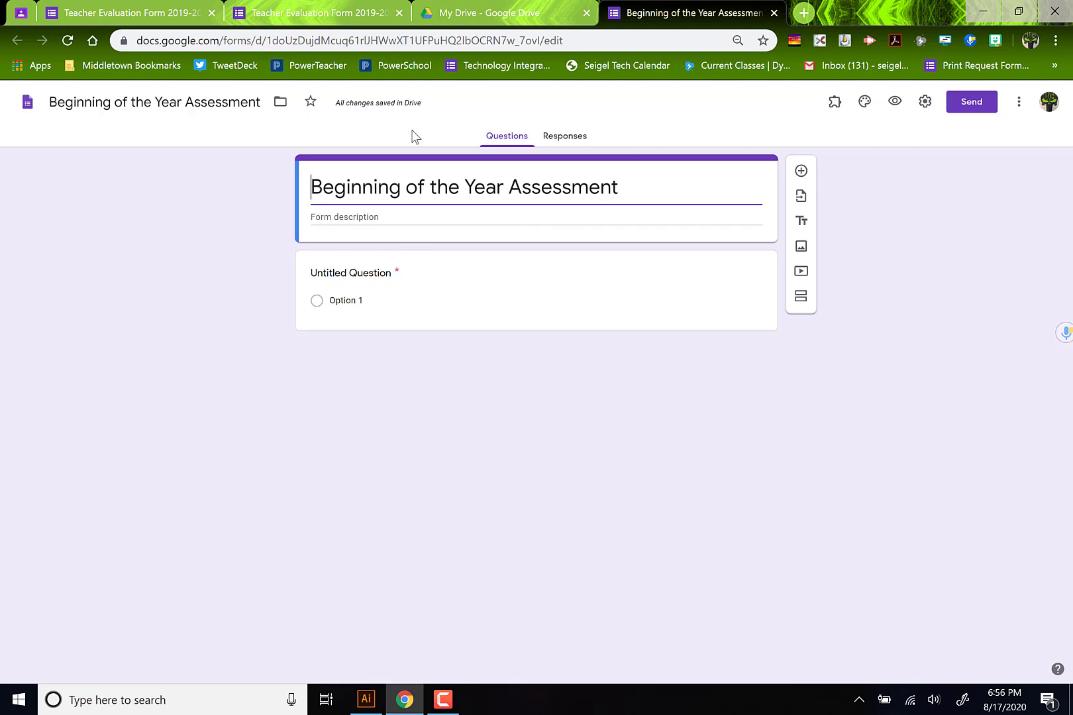
left_click(355, 218)
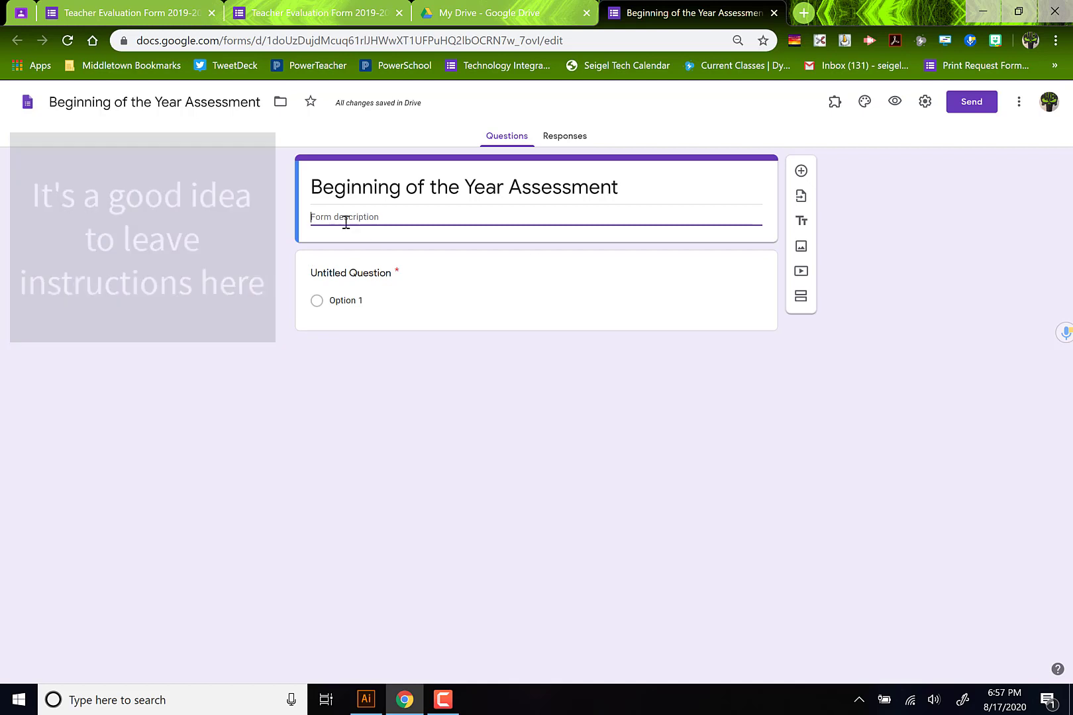
Word the first question to ask which of the named teacher's classes the student is in.
left_click(374, 279)
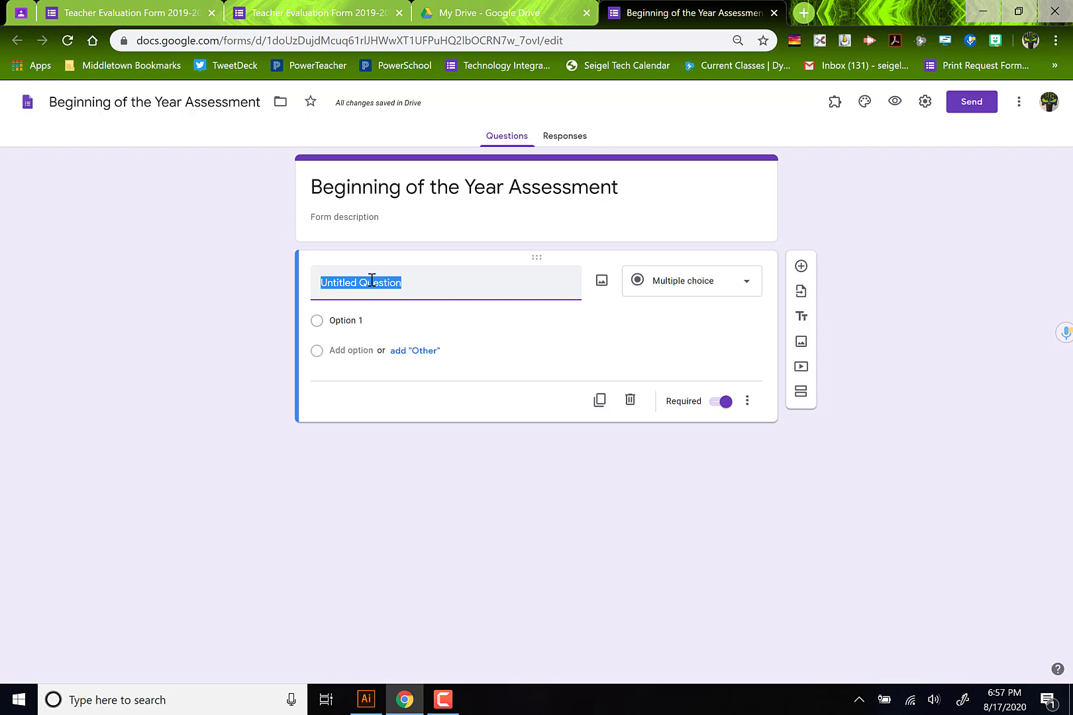
type("Which c")
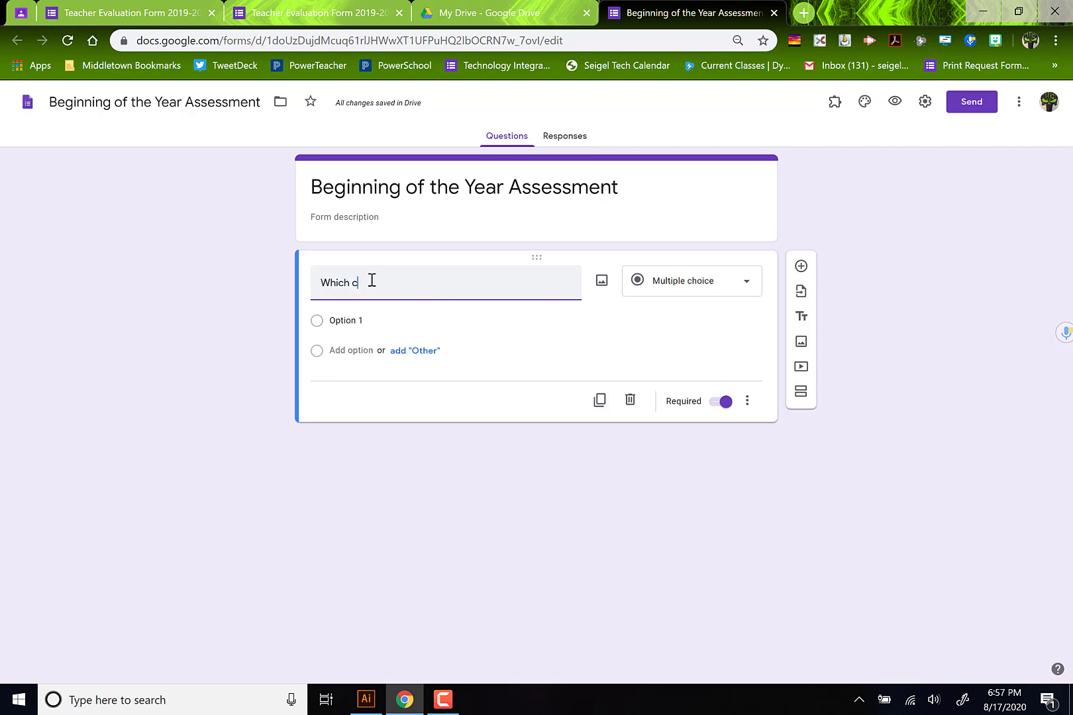
type("lass of Mr. Seigel's are you in?")
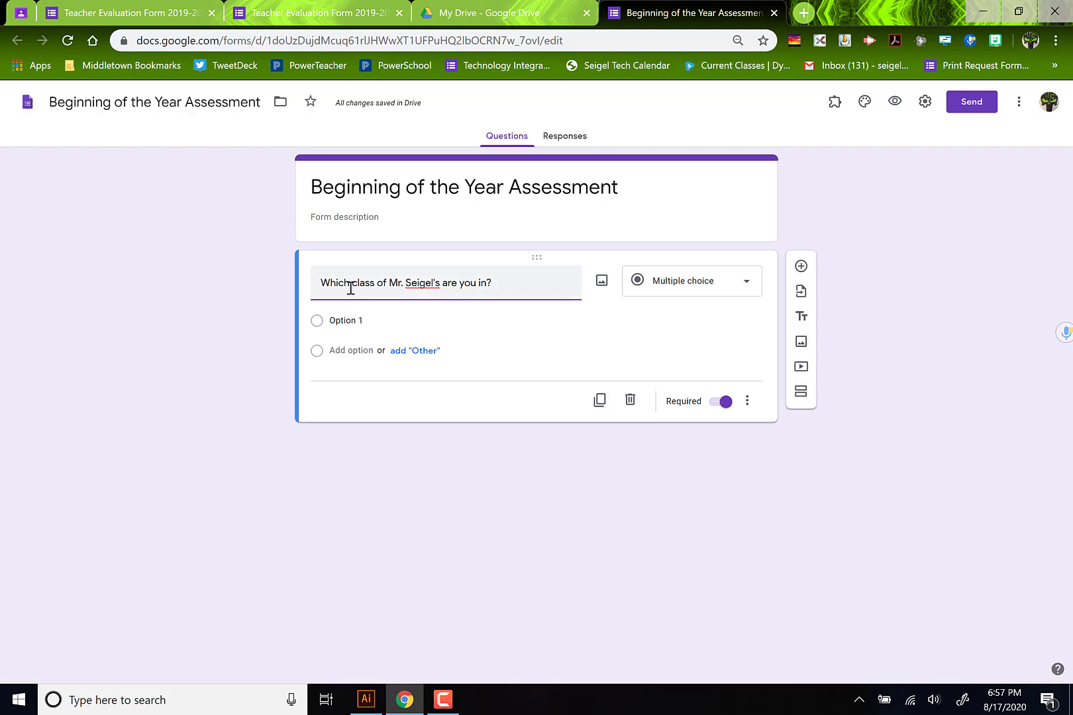
Give the class question the answer options "Block 1 A" and "Block 1 B", plus an "Other" option.
left_click(363, 320)
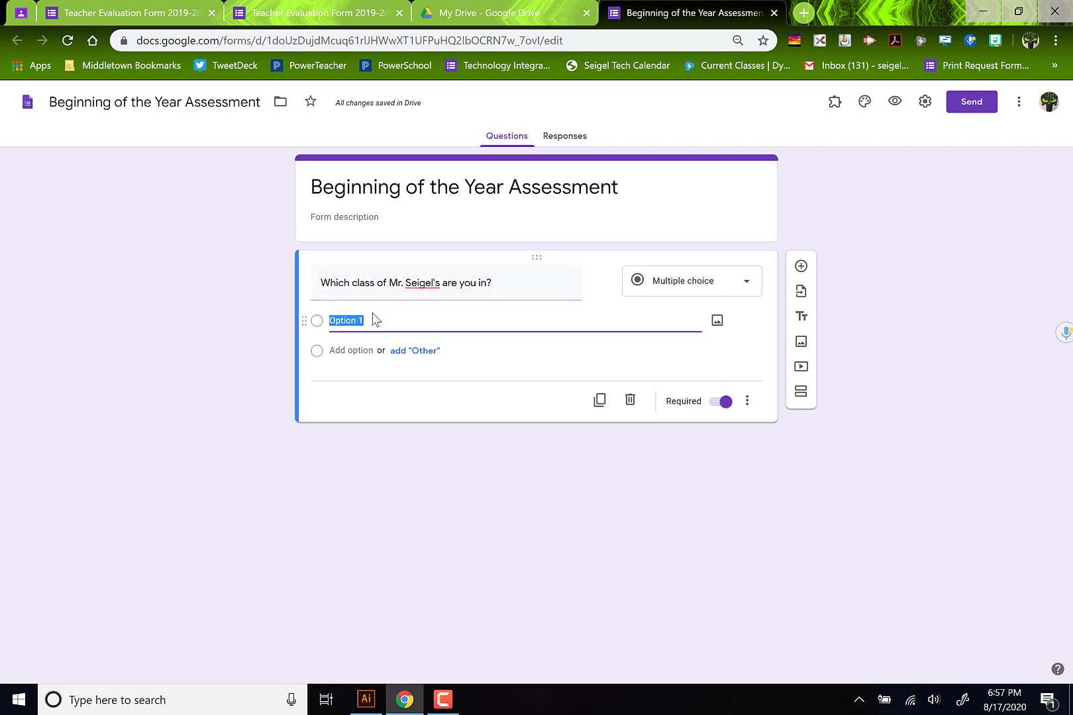
type("Block 1 A")
key("Return")
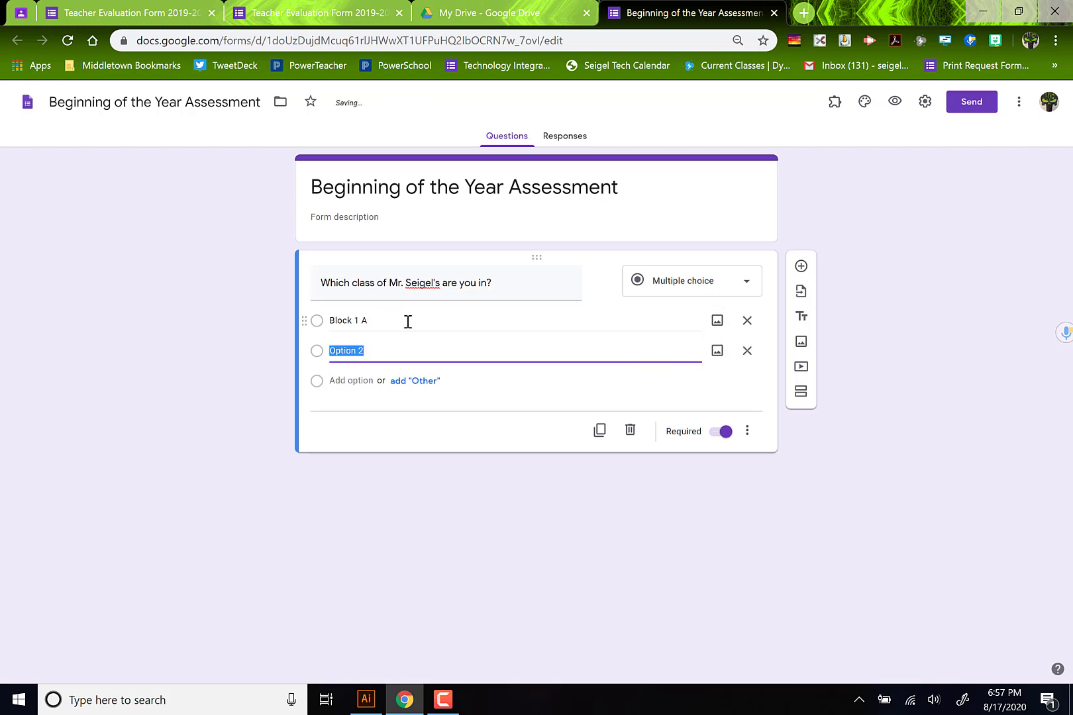
type("Block 1B")
key("BackSpace")
type("B")
key("BackSpace")
type("B")
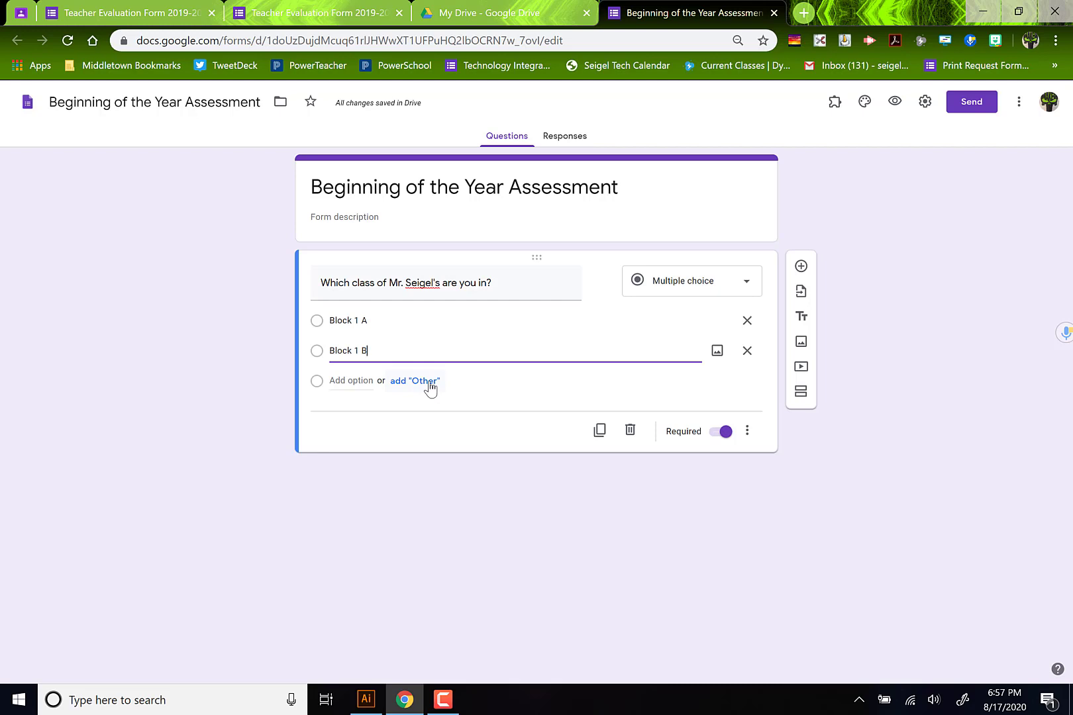
left_click(427, 381)
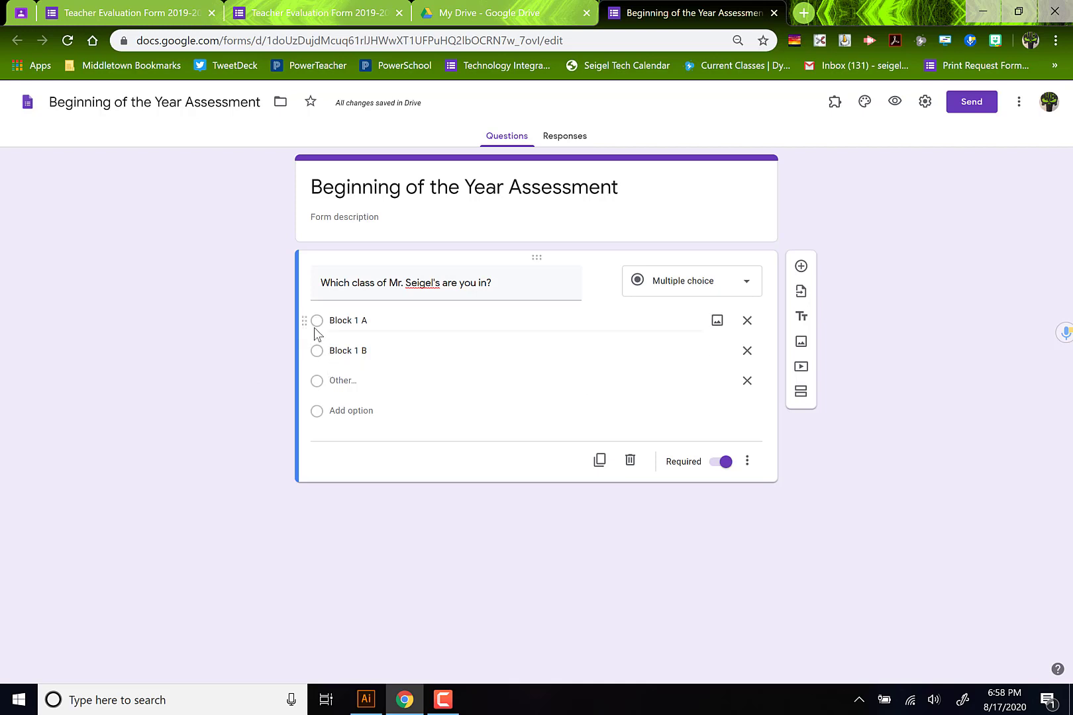
Switch the class question's Required setting off and back on, and view its additional options.
left_click(725, 463)
left_click(725, 463)
left_click(747, 469)
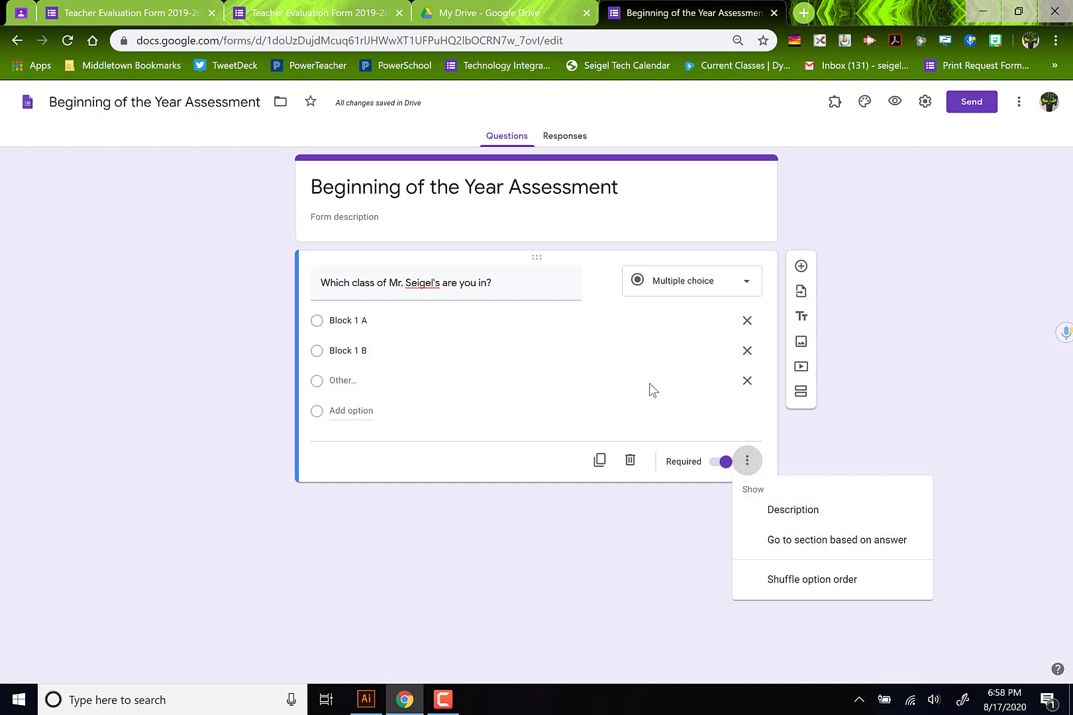
left_click(774, 417)
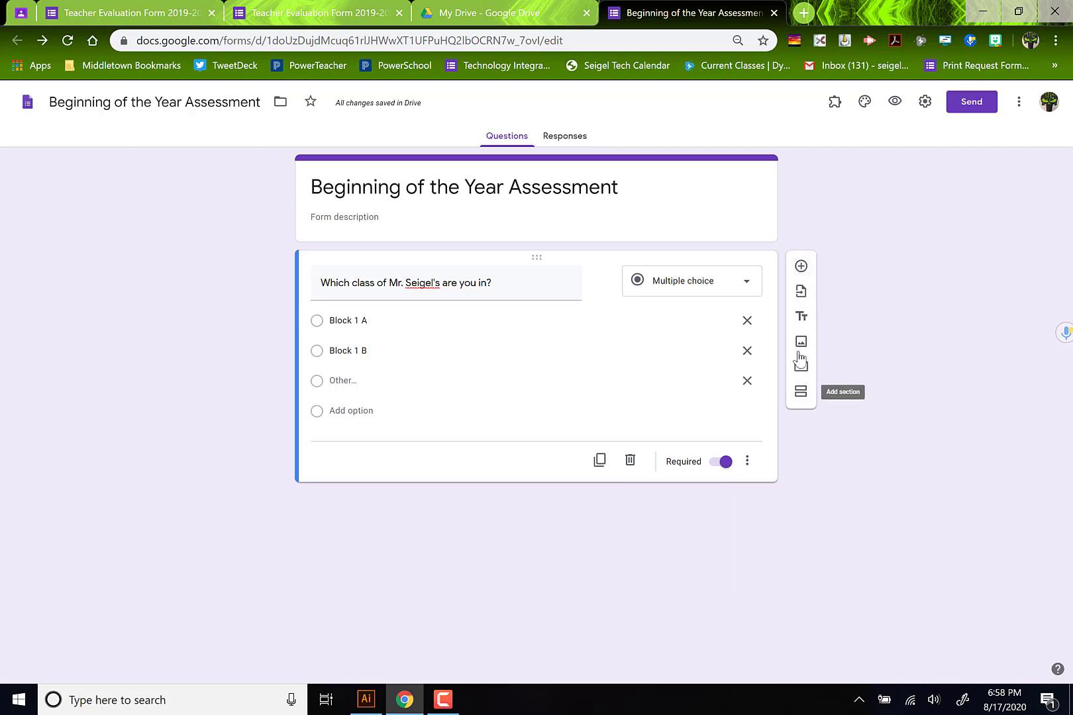
Add a second question of the Dropdown type, asking which of the named teacher's classes the student is in.
left_click(801, 266)
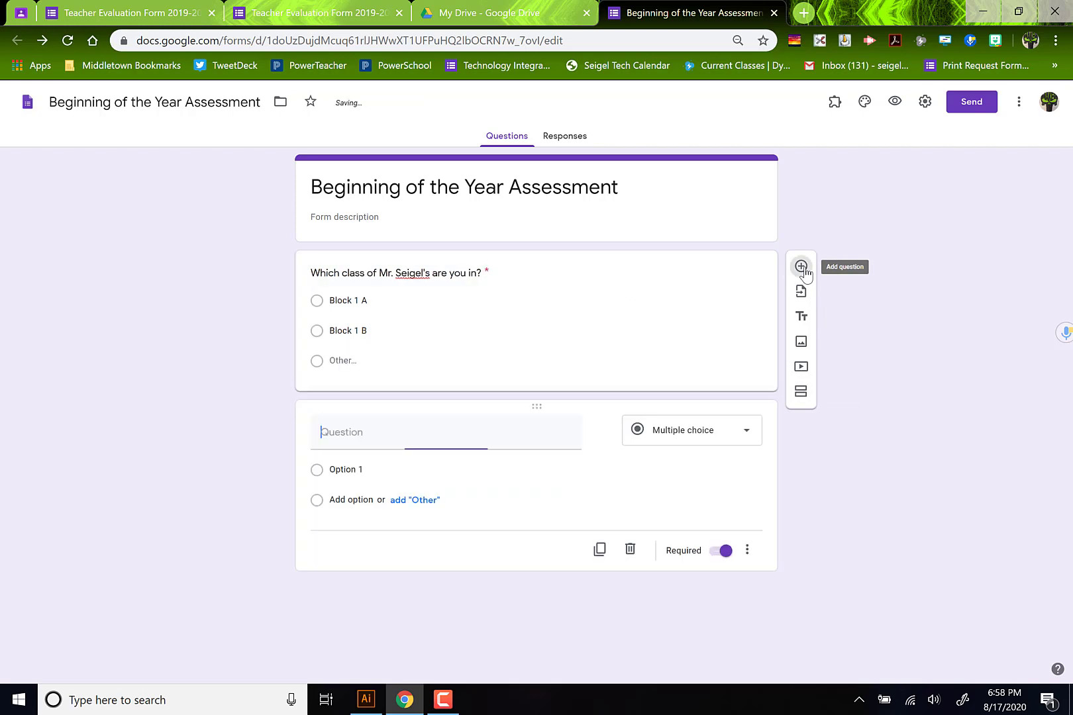
left_click(745, 439)
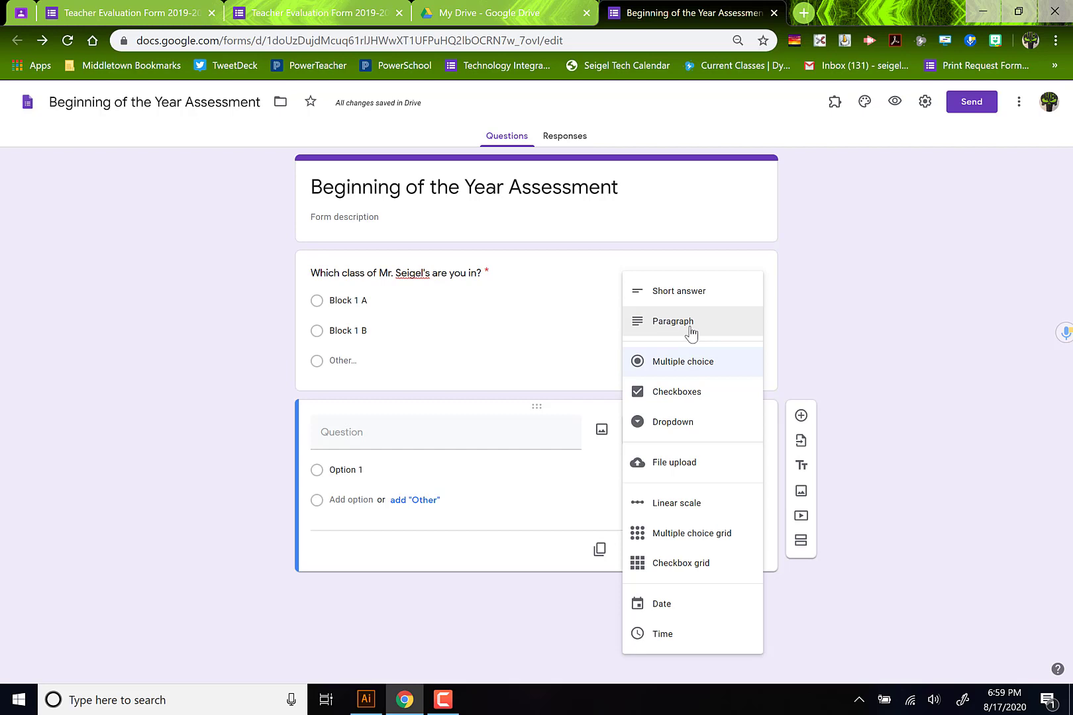
left_click(696, 425)
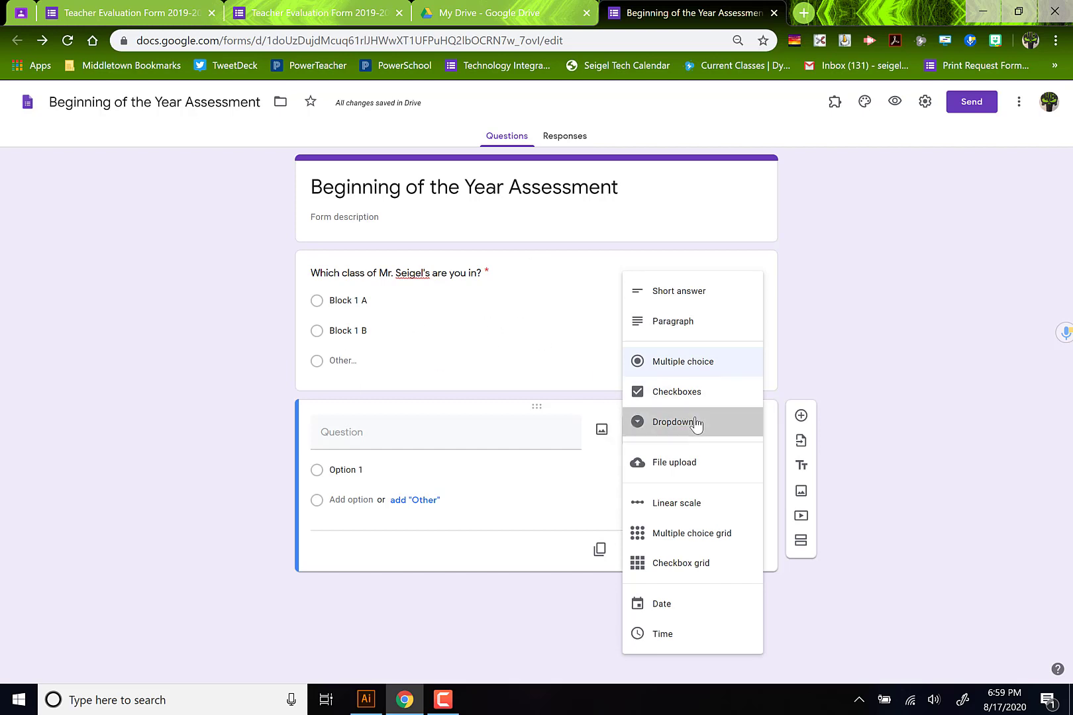
left_click(468, 433)
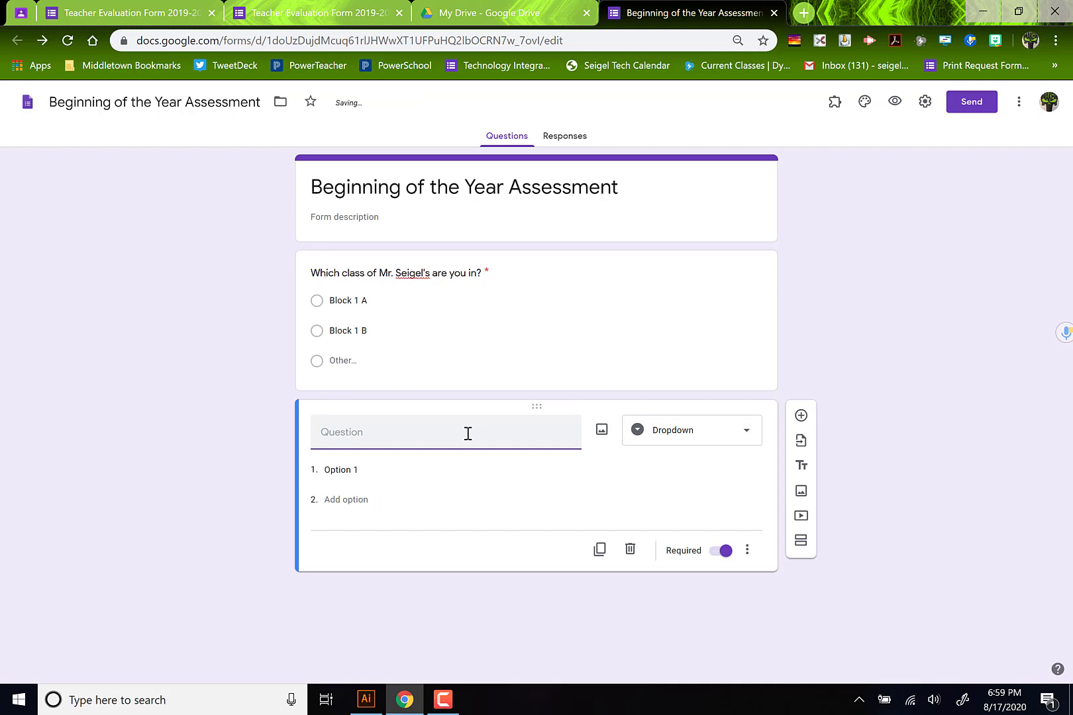
type("Which ")
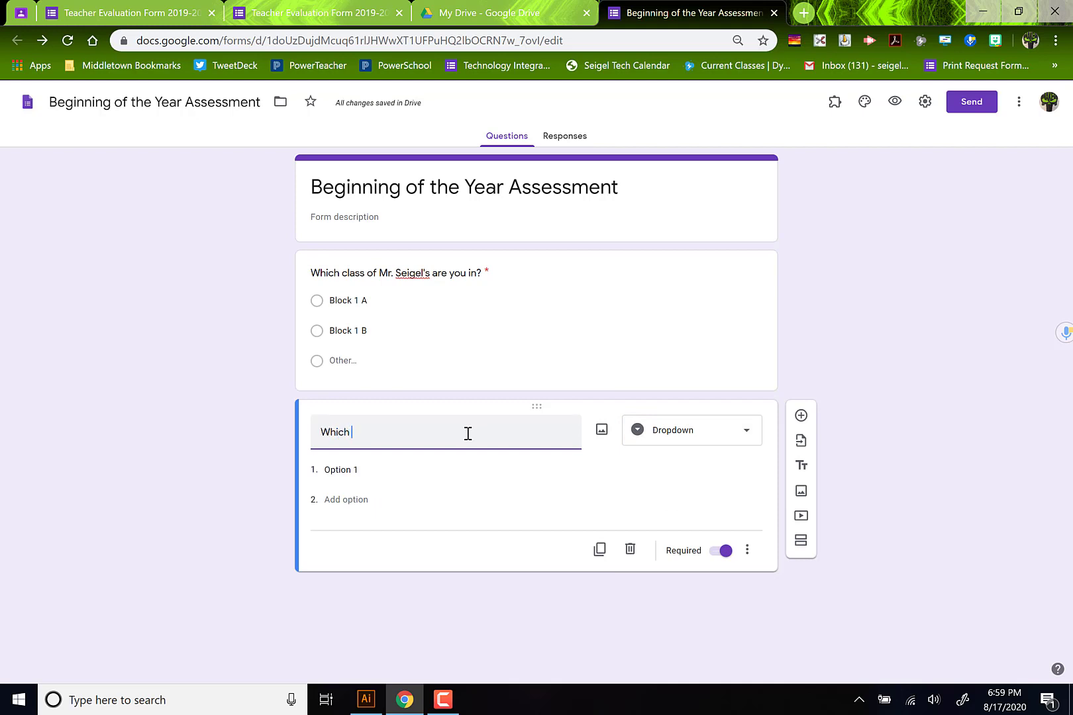
type("Class of Mr. Seigel's are you in?")
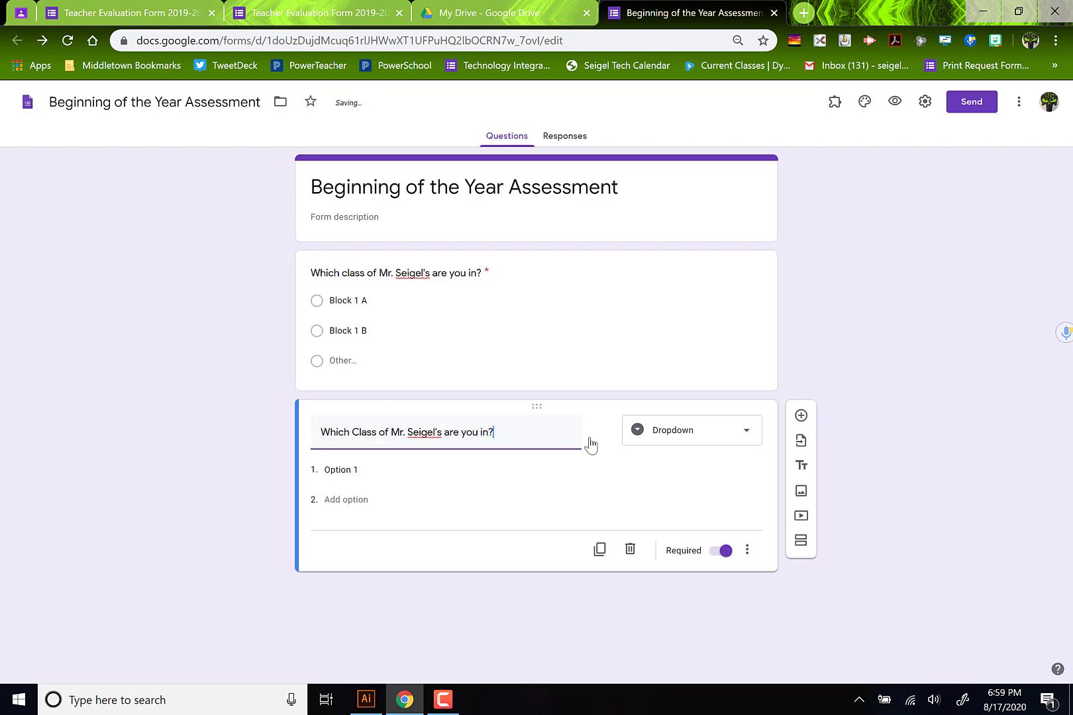
Give the dropdown question the answer options "Block 1A" and "Block 1B".
left_click(382, 470)
type("B")
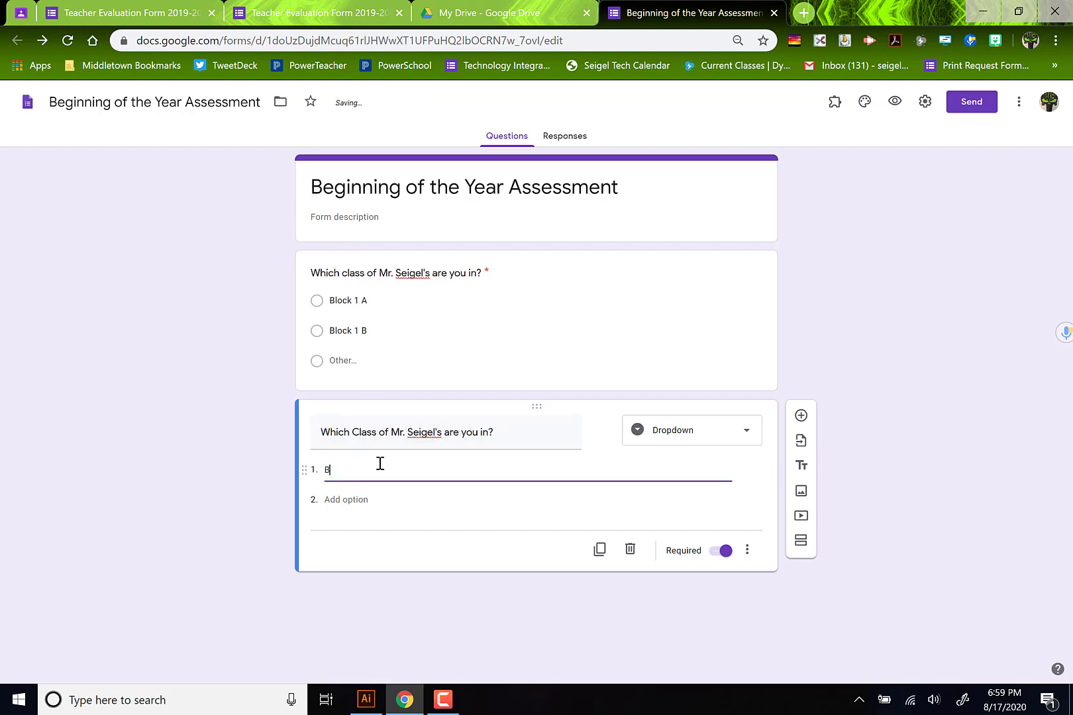
type("lock 1 A")
key("BackSpace")
key("BackSpace")
type("A")
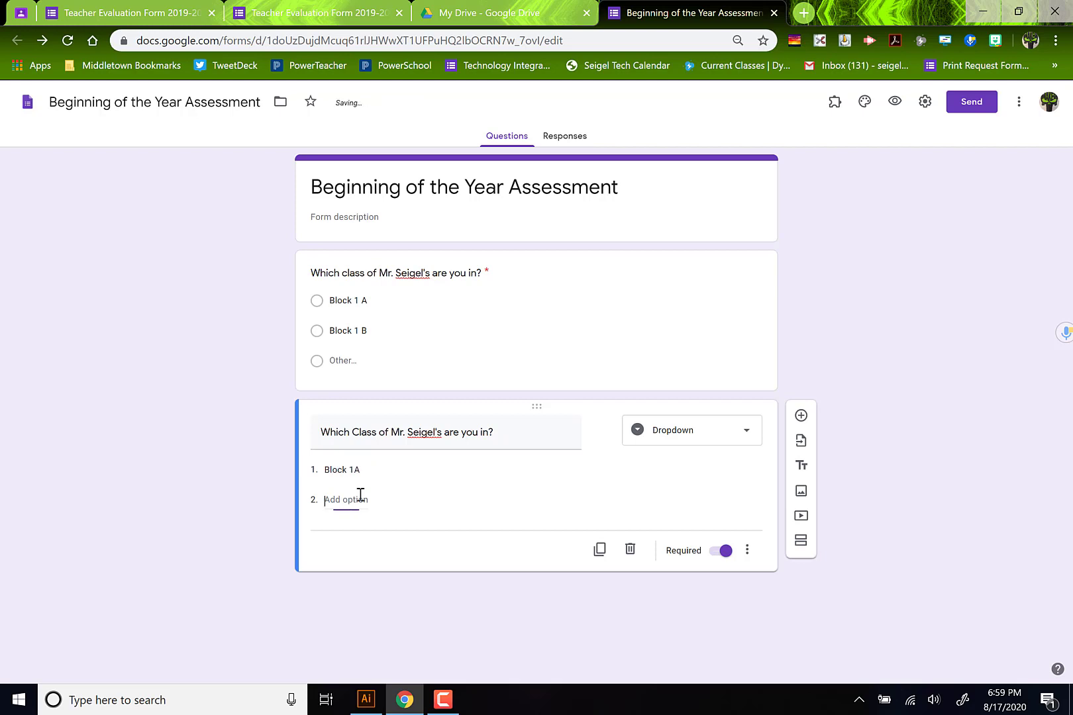
left_click(359, 497)
type("Block 2B")
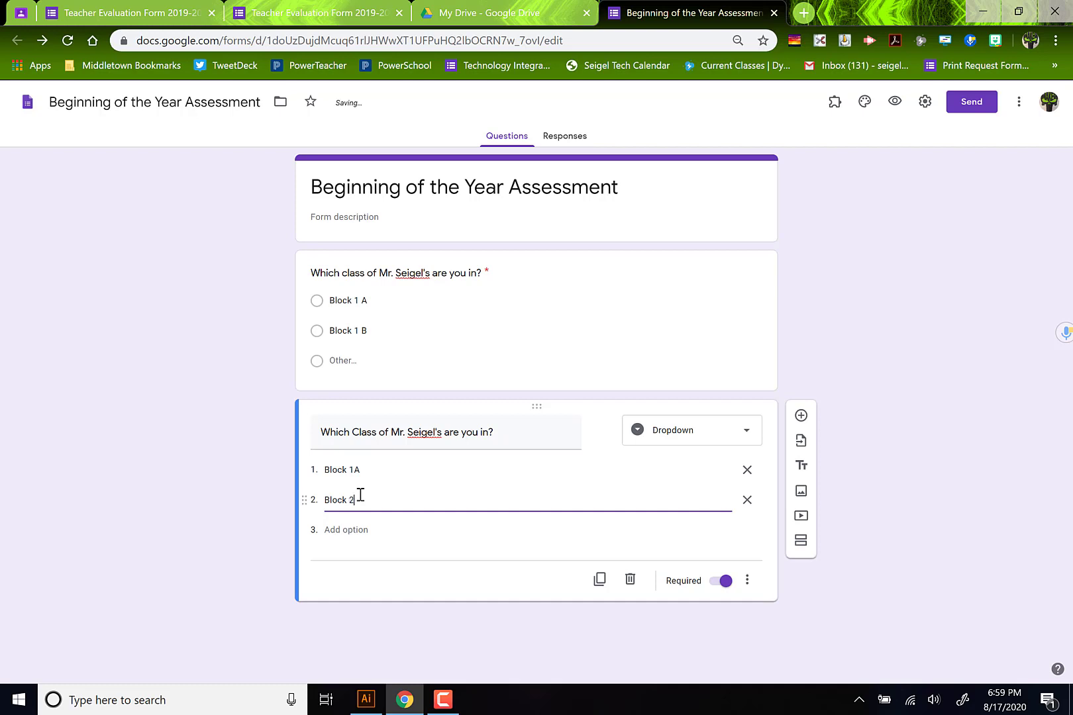
key("BackSpace")
key("BackSpace")
type("1B")
left_click(867, 571)
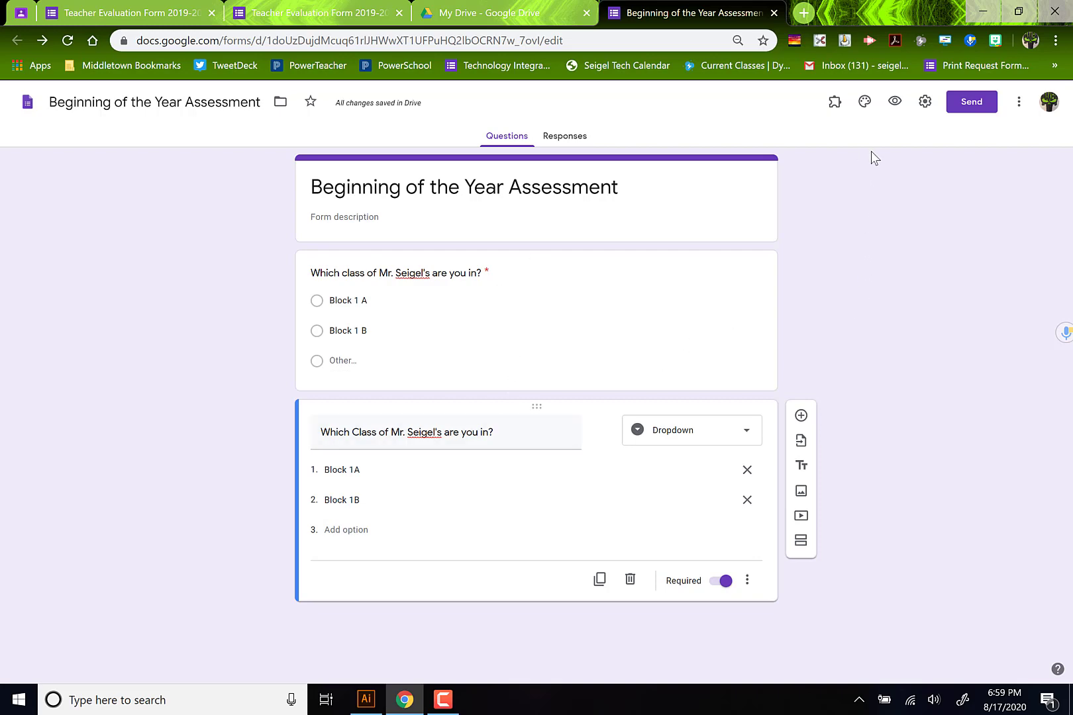
Preview the form, inspect the dropdown question's choices without picking one, and close the preview.
left_click(894, 102)
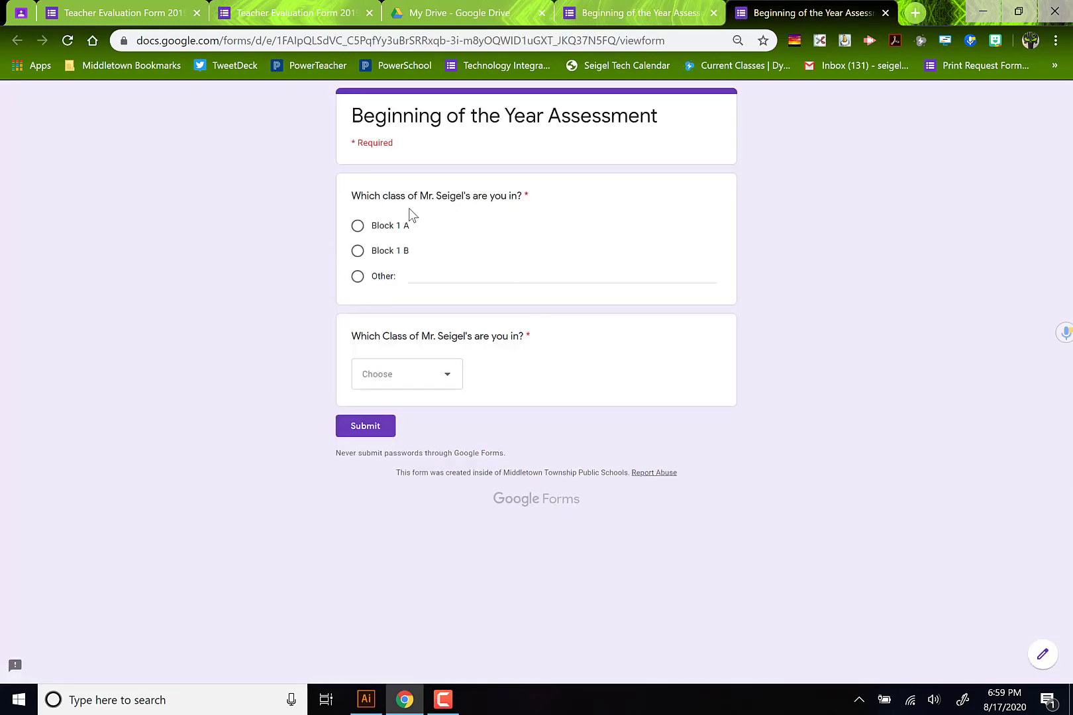
left_click(446, 379)
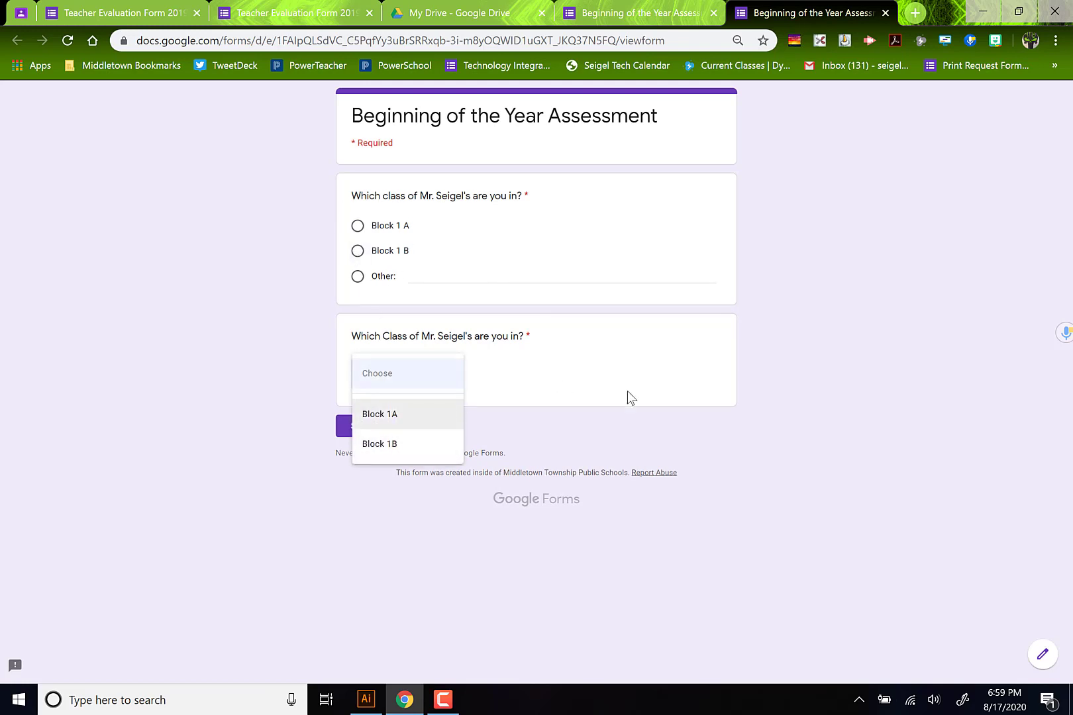
left_click(754, 408)
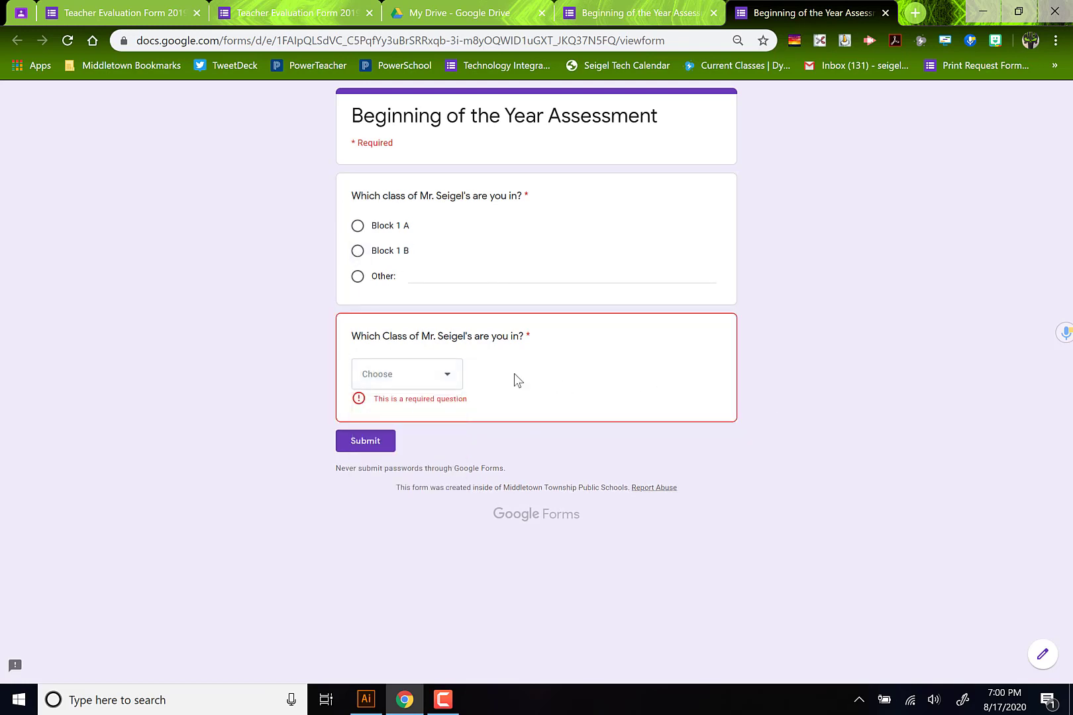
left_click(885, 13)
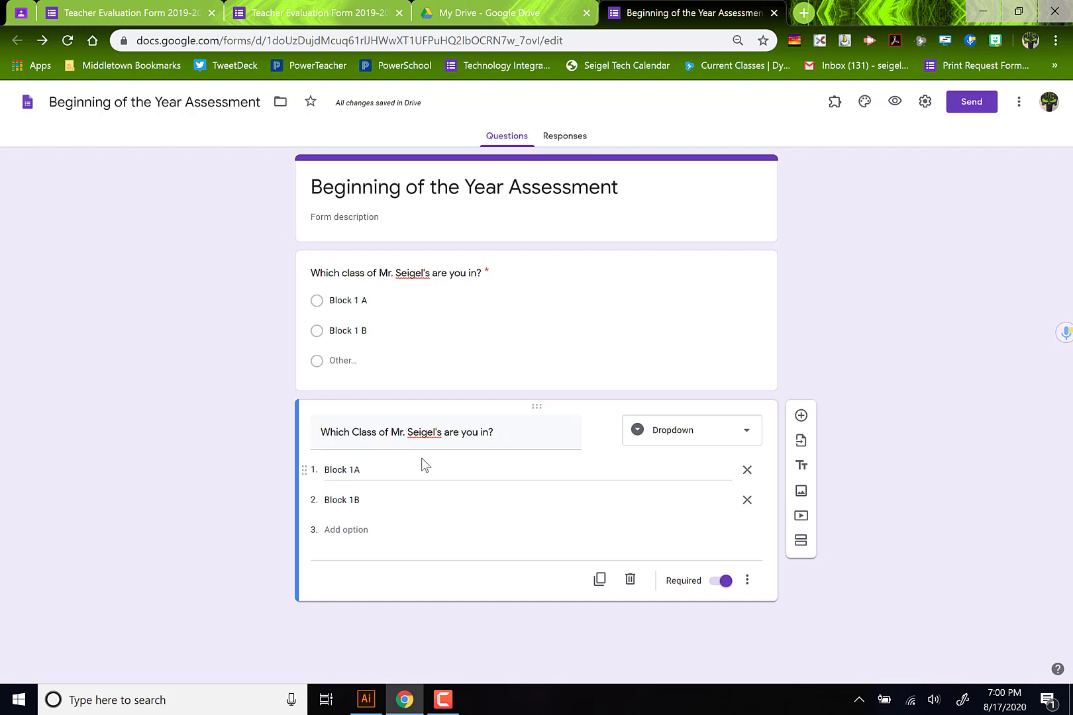
Add a third question below the dropdown question and show its available question types.
left_click(800, 418)
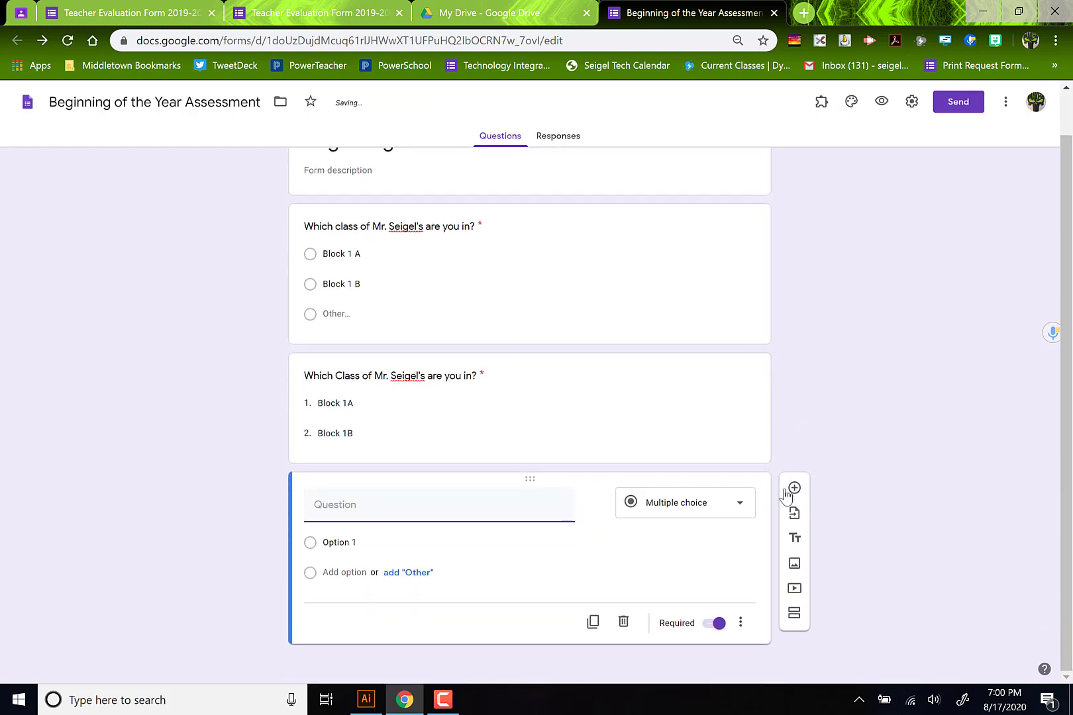
left_click(701, 511)
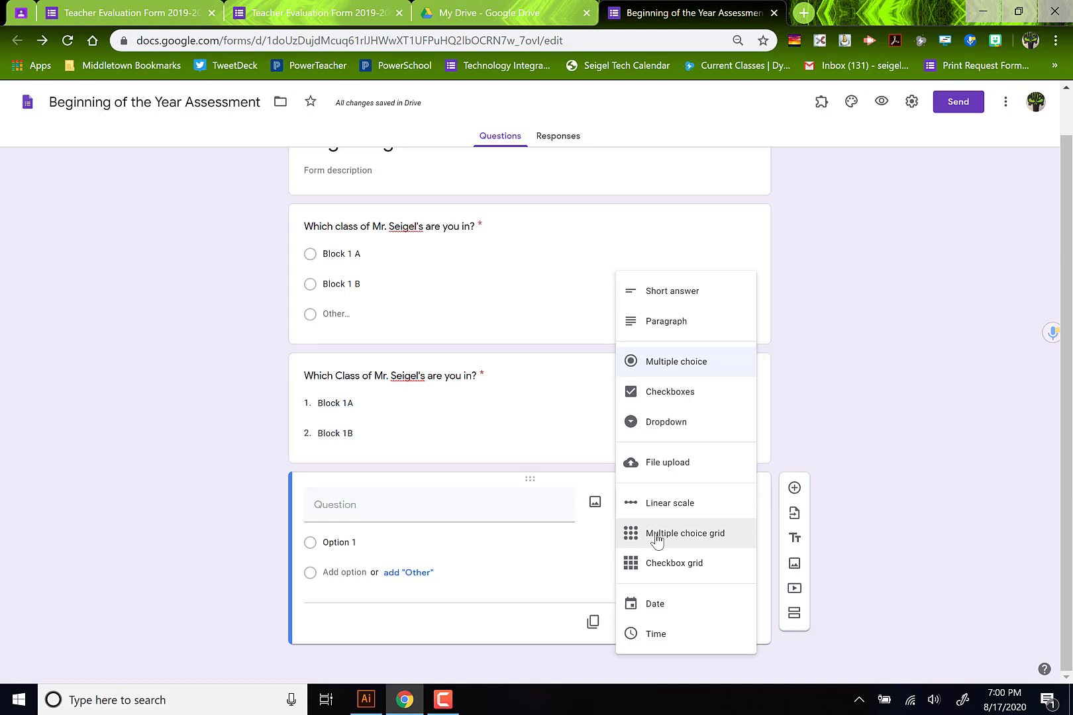
Examine the grid of rated statements in the live Teacher Evaluation Form, and return to the assessment form's editor.
left_click(292, 13)
scroll(810, 460, "down", 5)
scroll(821, 460, "down", 2)
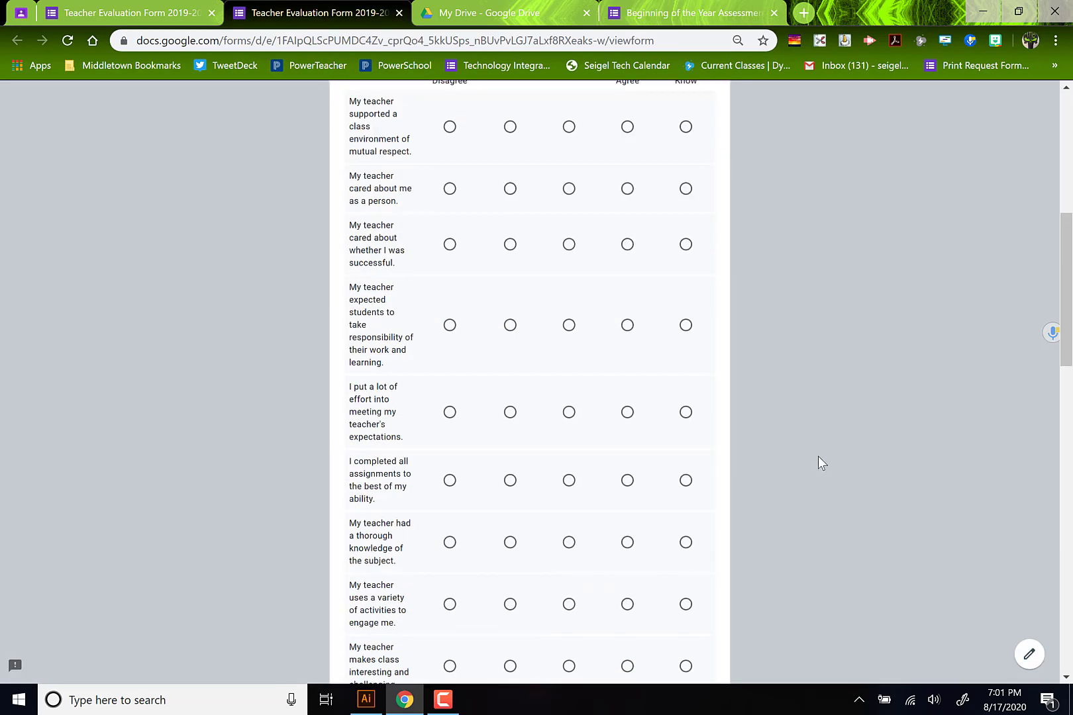
scroll(818, 456, "up", 1)
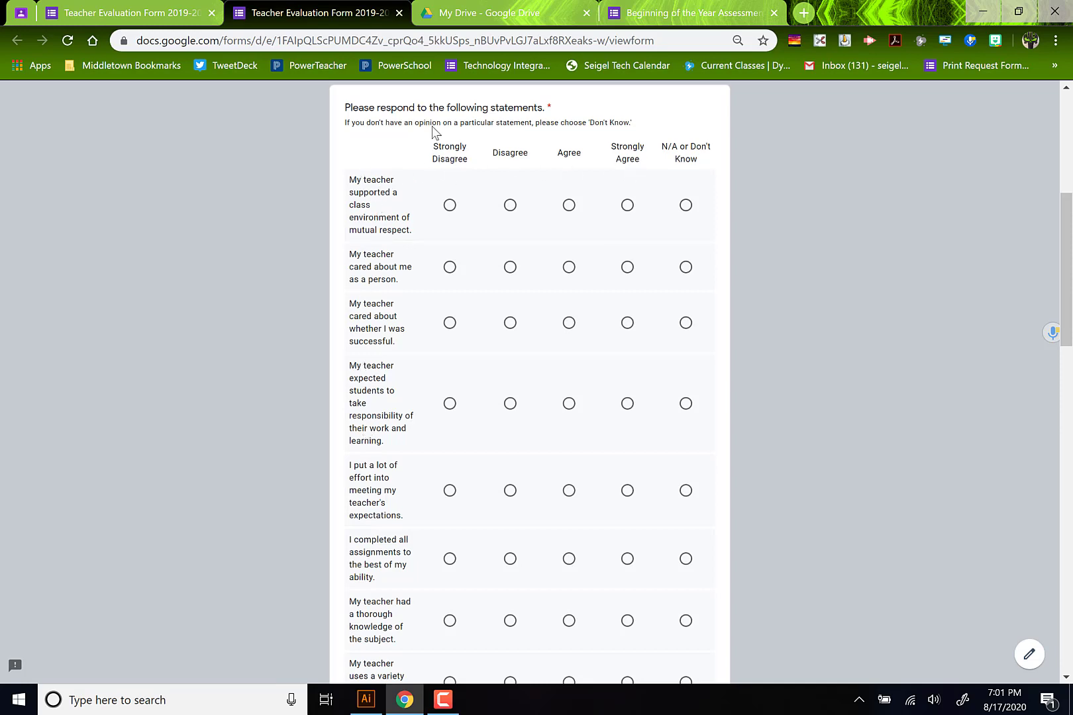
left_click(679, 15)
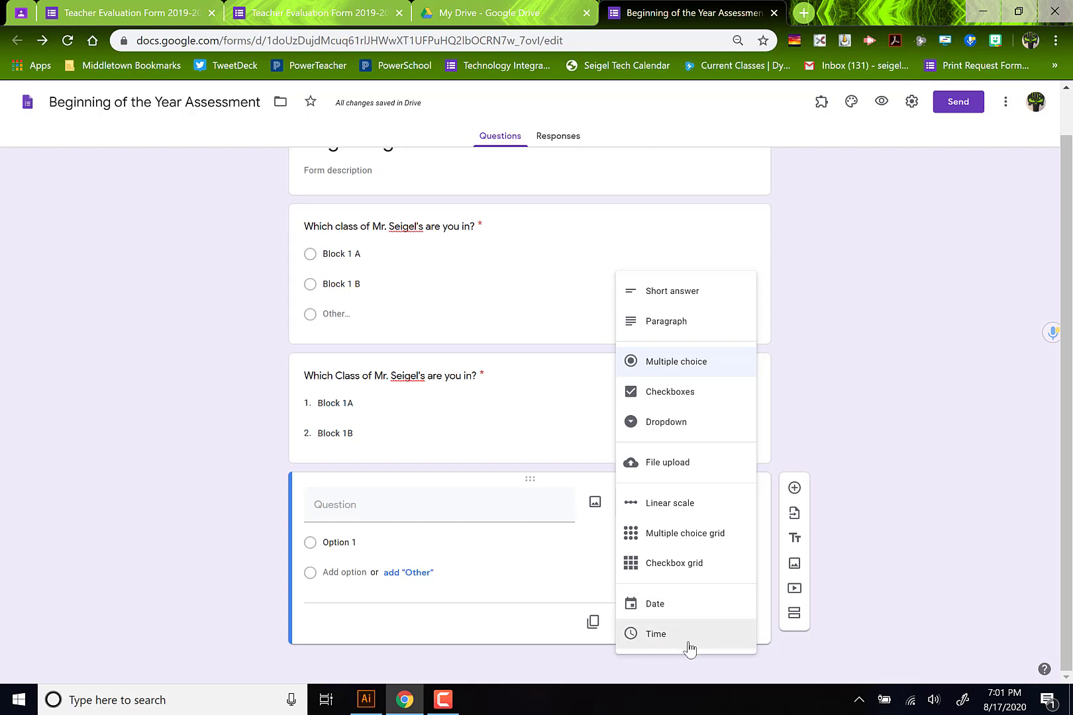
Make the new question a Date question worded "What is your birthday?".
left_click(682, 618)
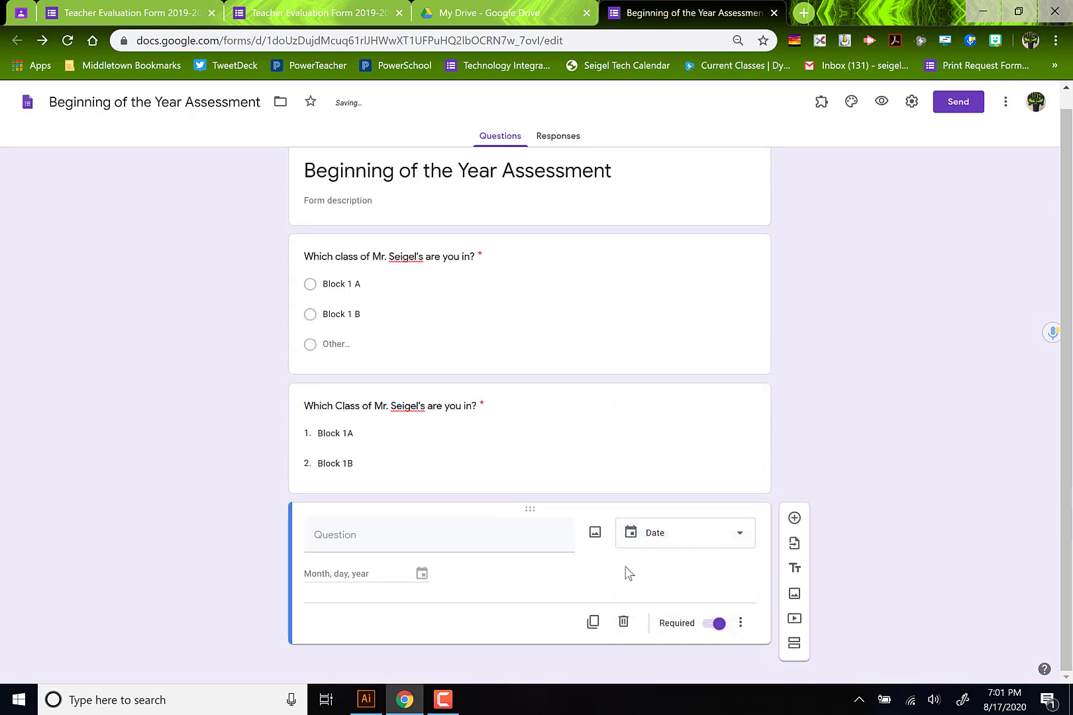
left_click(391, 538)
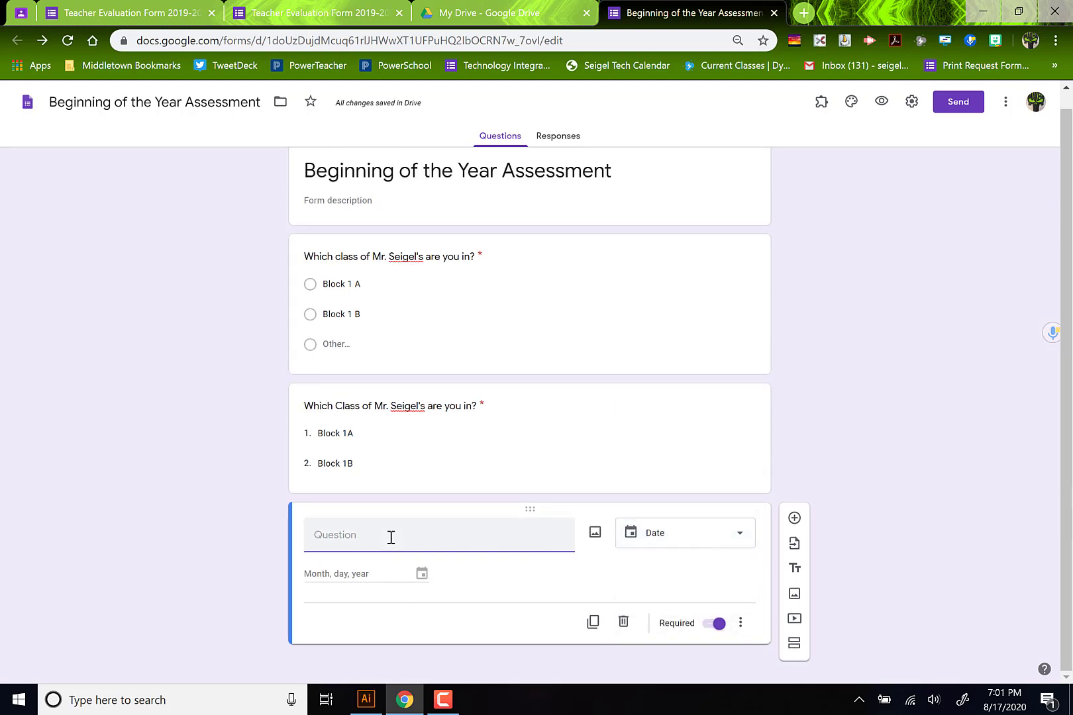
type("What is your bir")
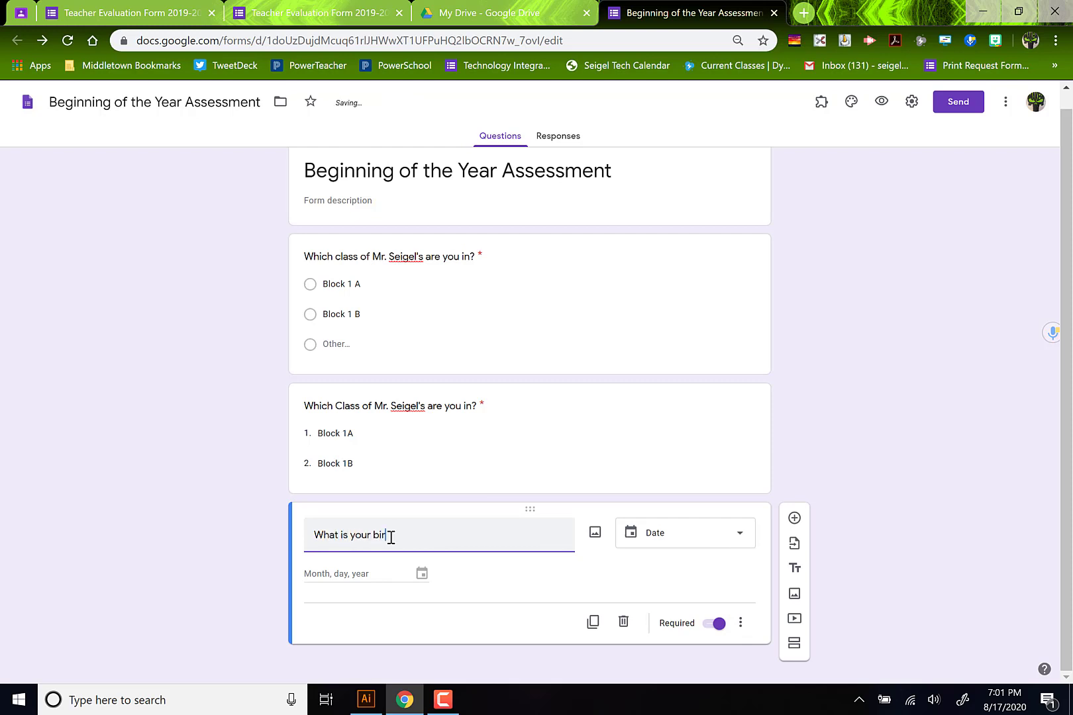
type("thday?")
Add the description "Please make sure to use the format MM/DD/YYYY" to the birthday question and review its time and year options.
left_click(743, 623)
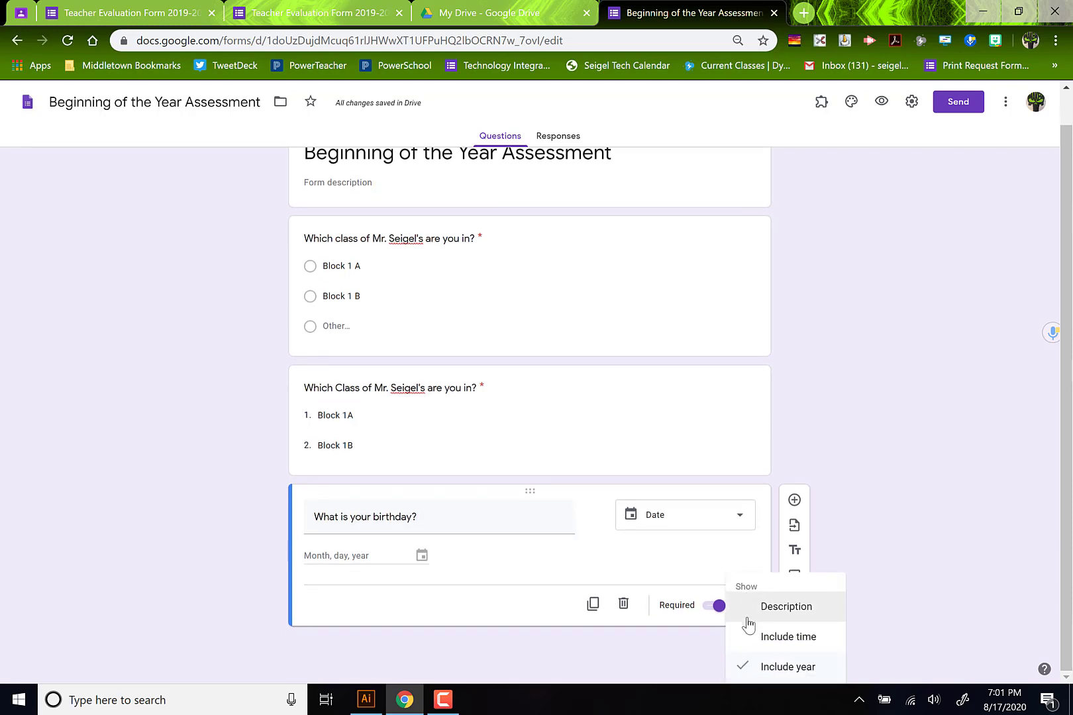
left_click(783, 616)
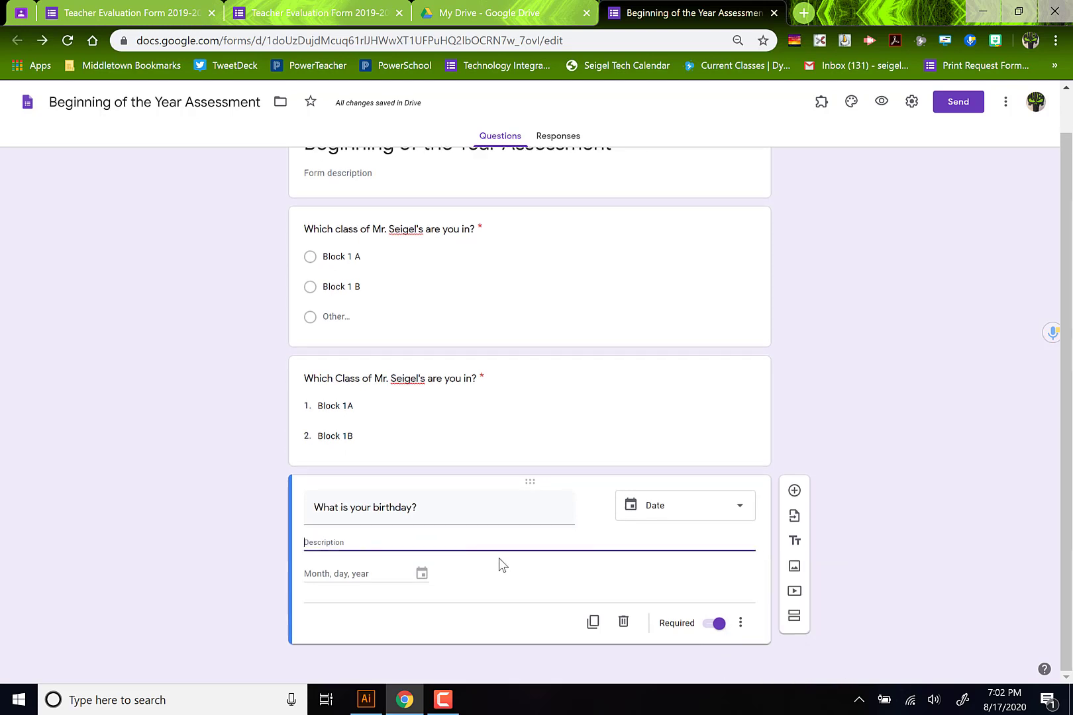
type("Pl")
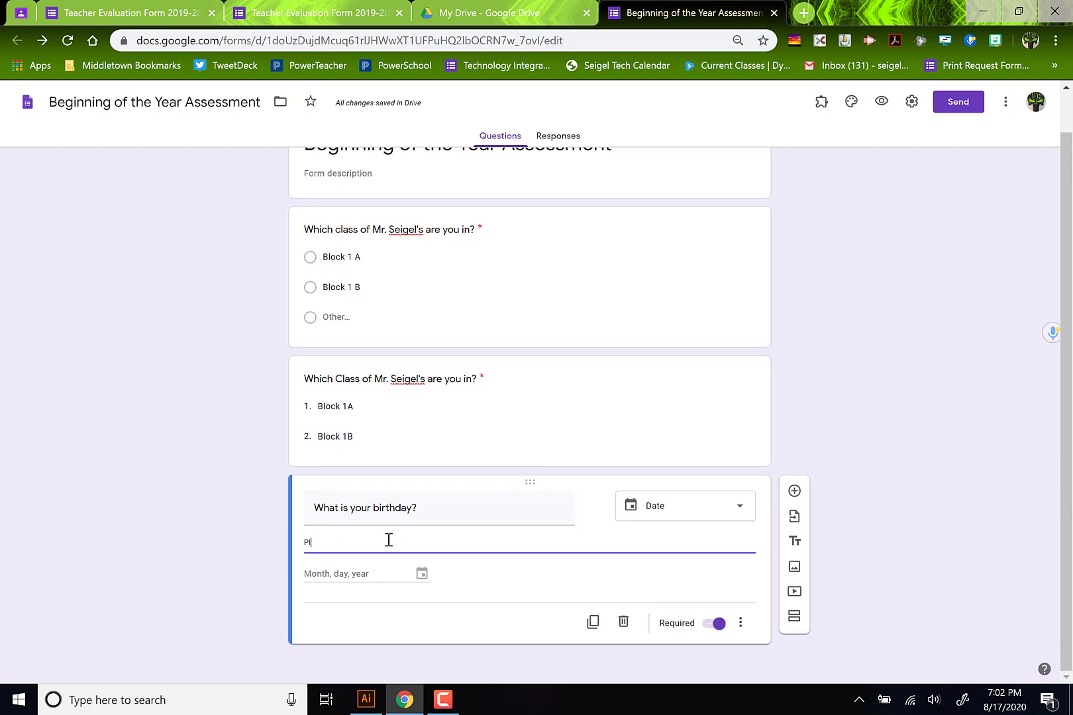
type("ease make sure to use the format")
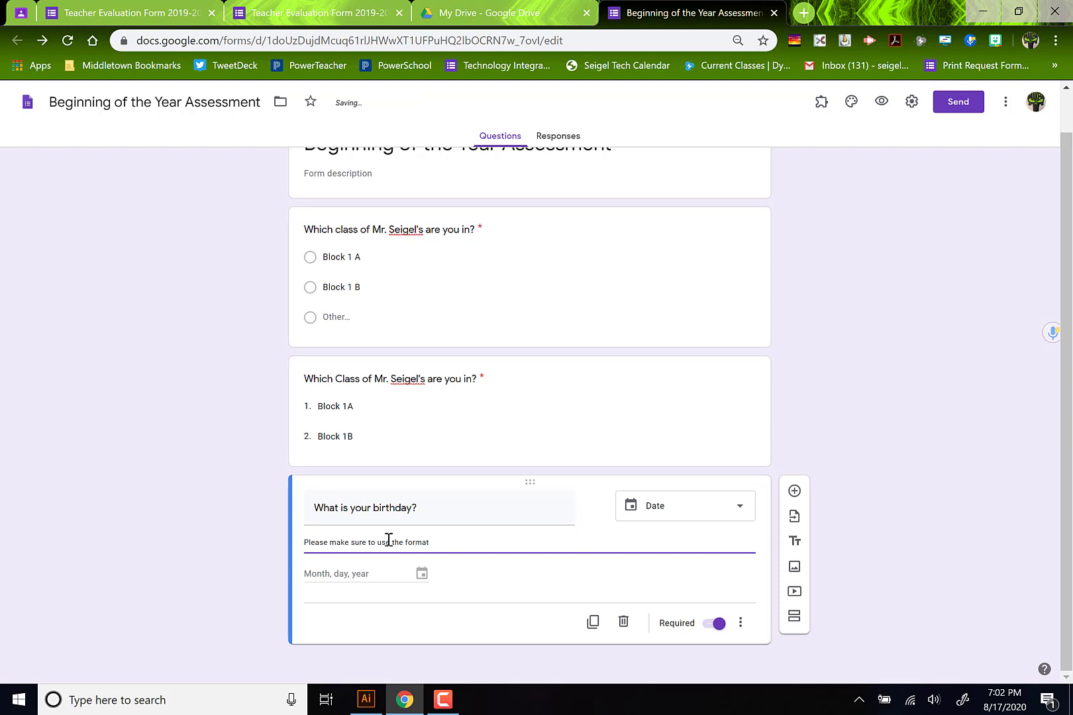
type(" MM/DD/YYYY")
left_click(389, 574)
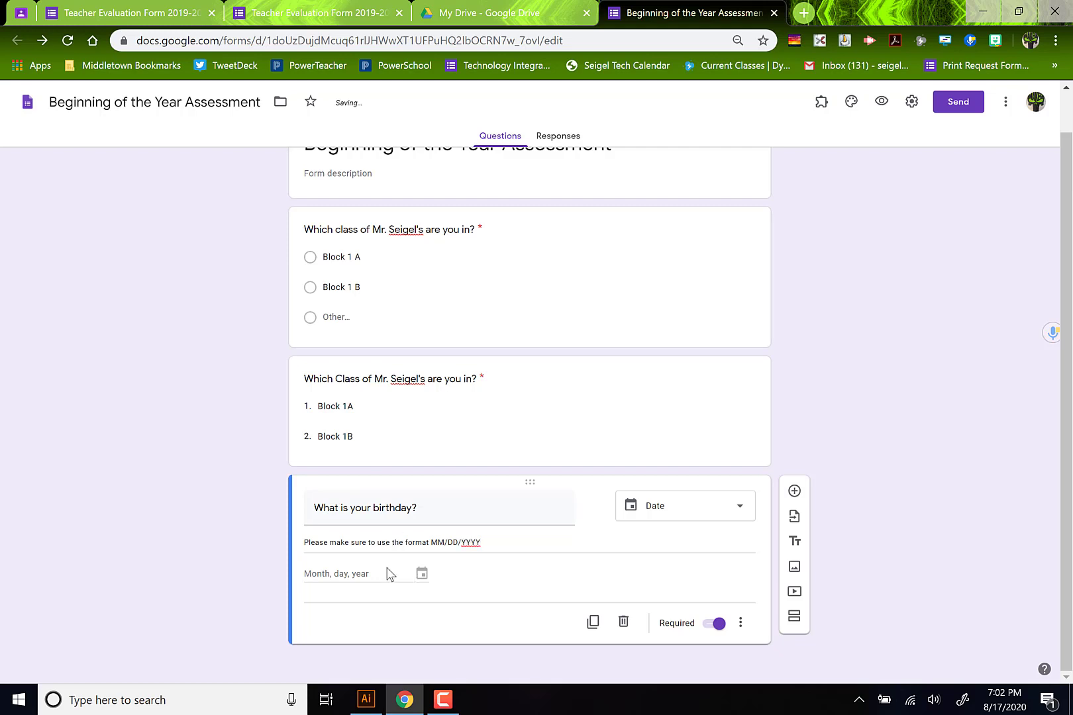
left_click(739, 623)
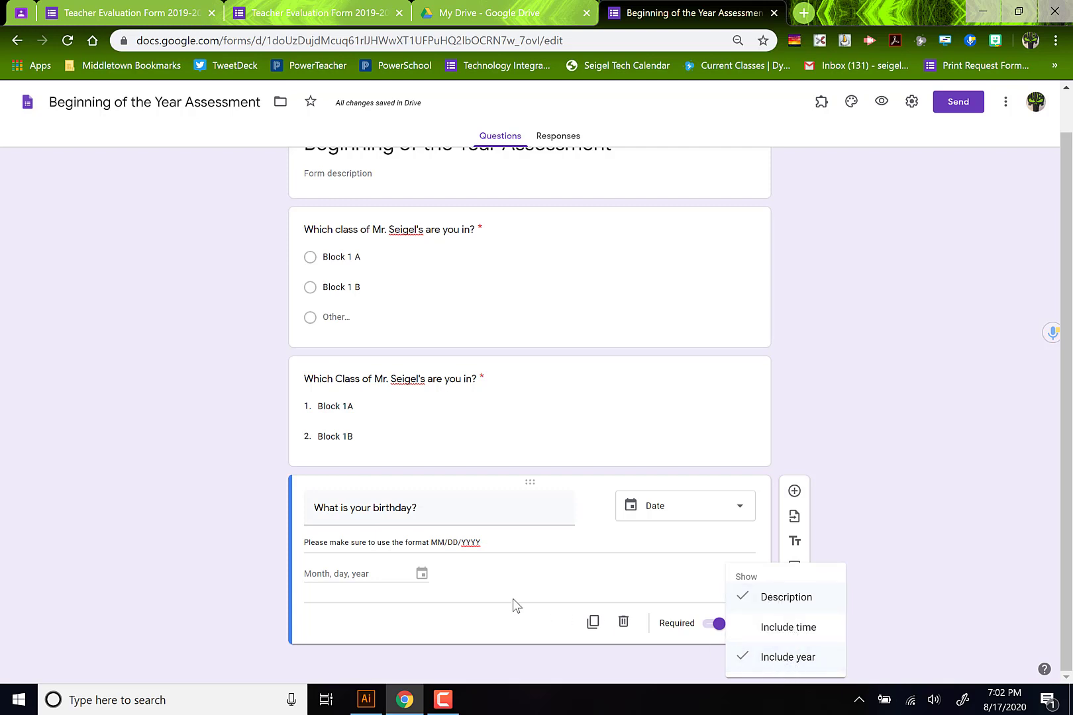
left_click(469, 549)
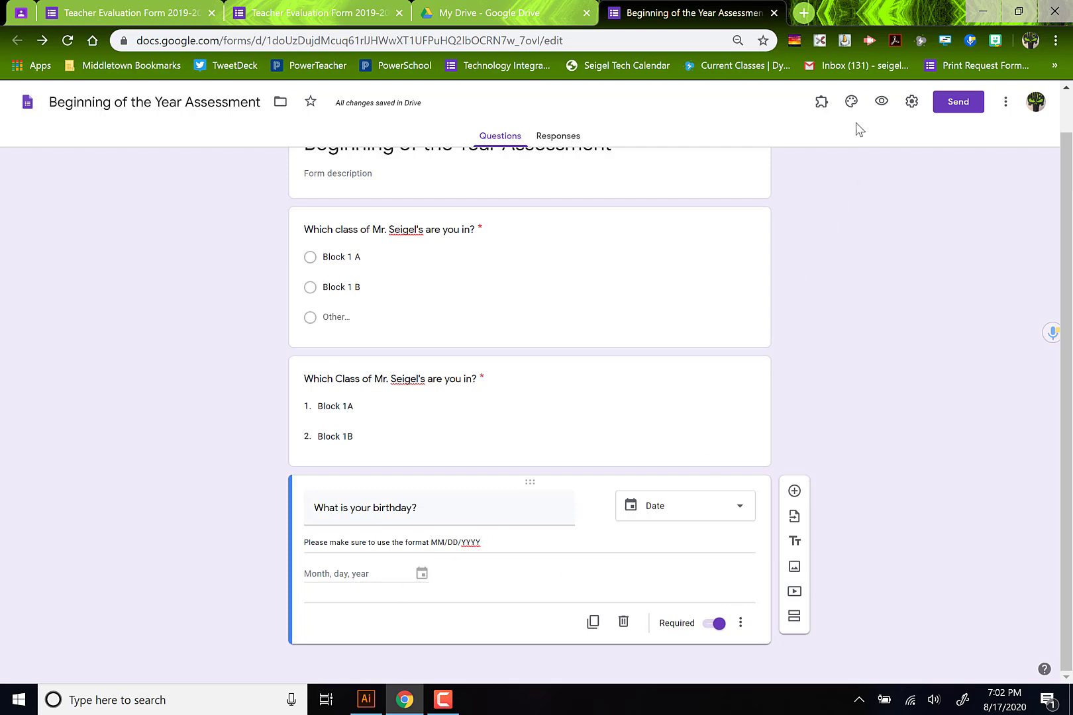
Preview the form, try the birthday question's calendar and month selection without choosing a date, and close the preview.
left_click(881, 101)
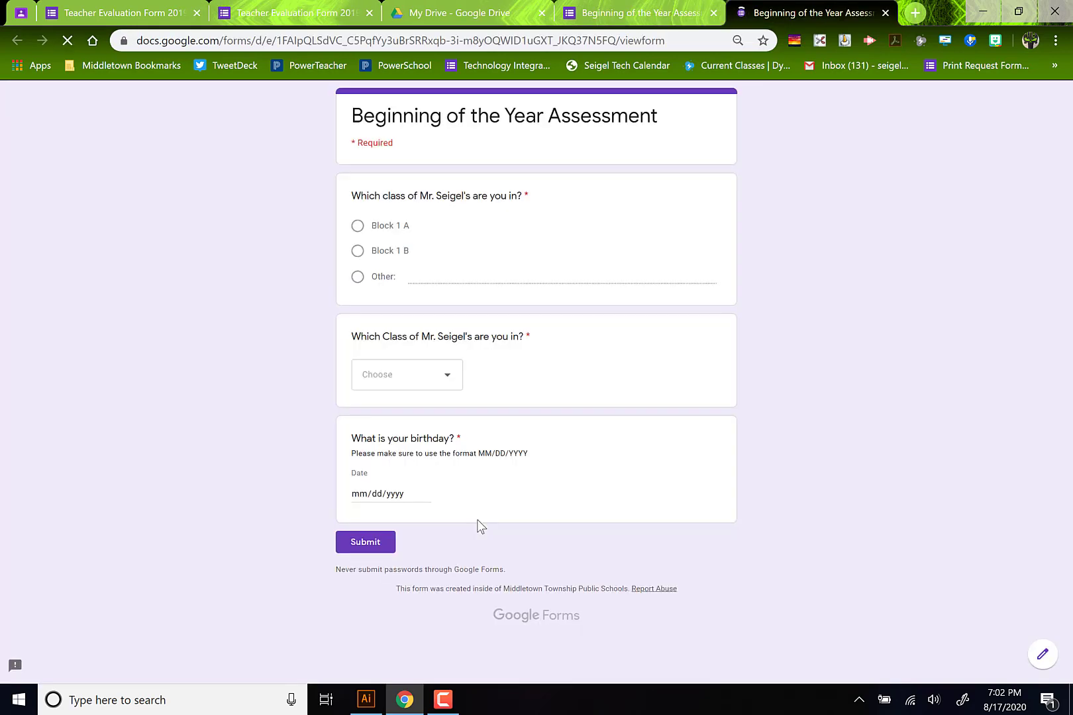
left_click(421, 494)
left_click(423, 494)
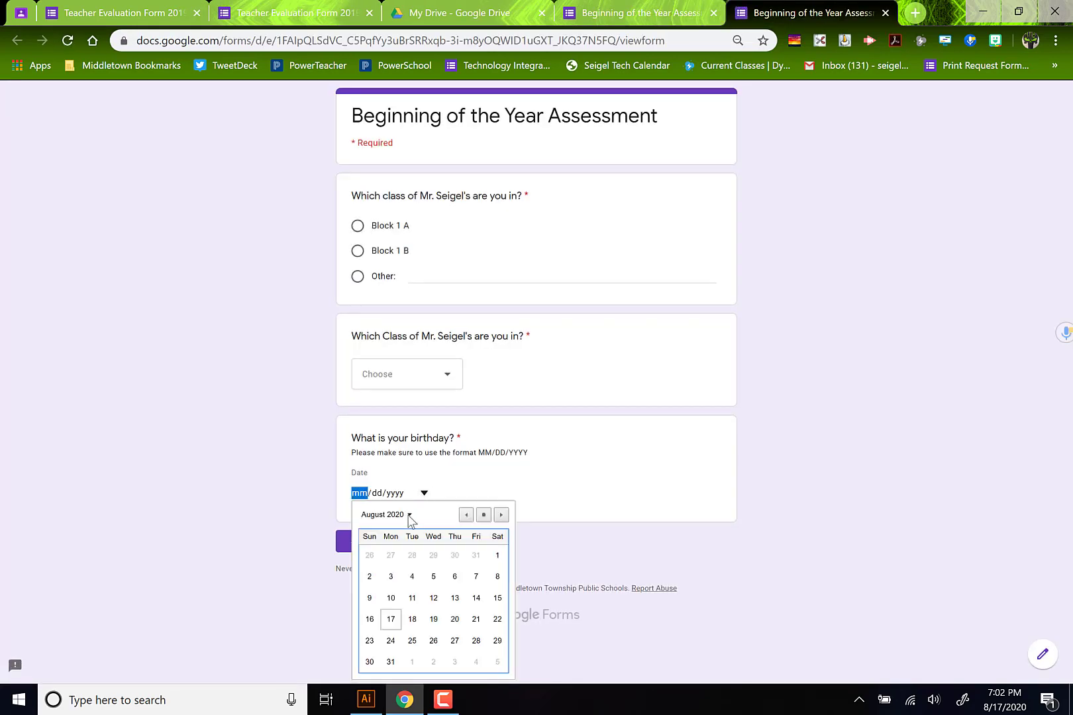
left_click(408, 516)
left_click(409, 516)
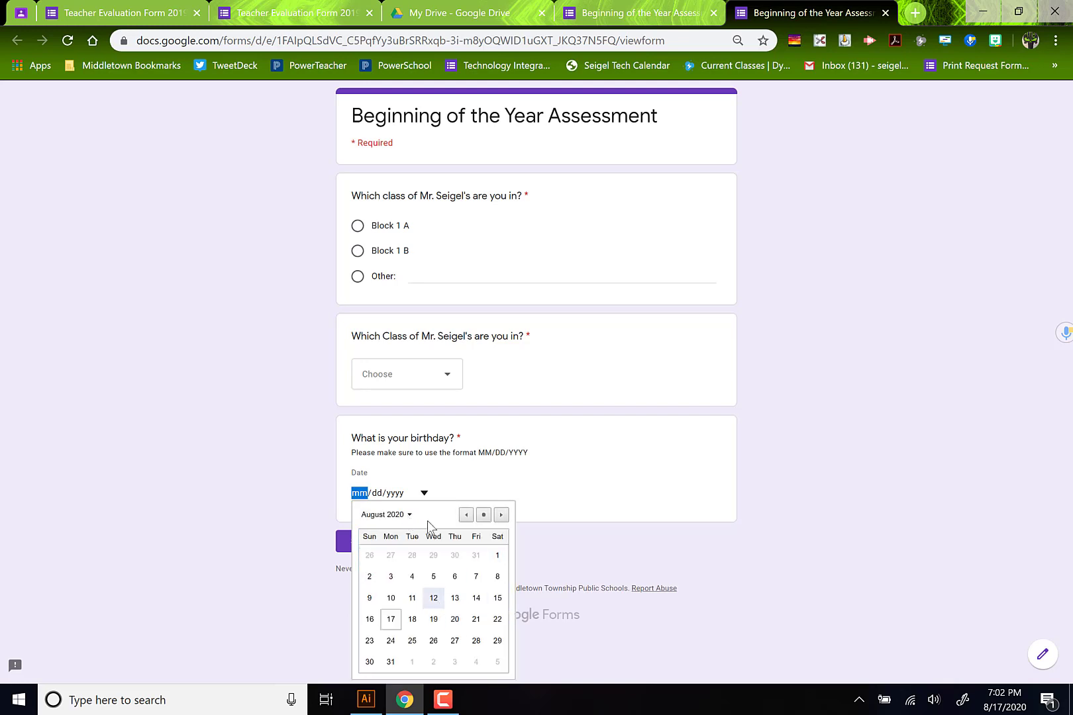
left_click(409, 516)
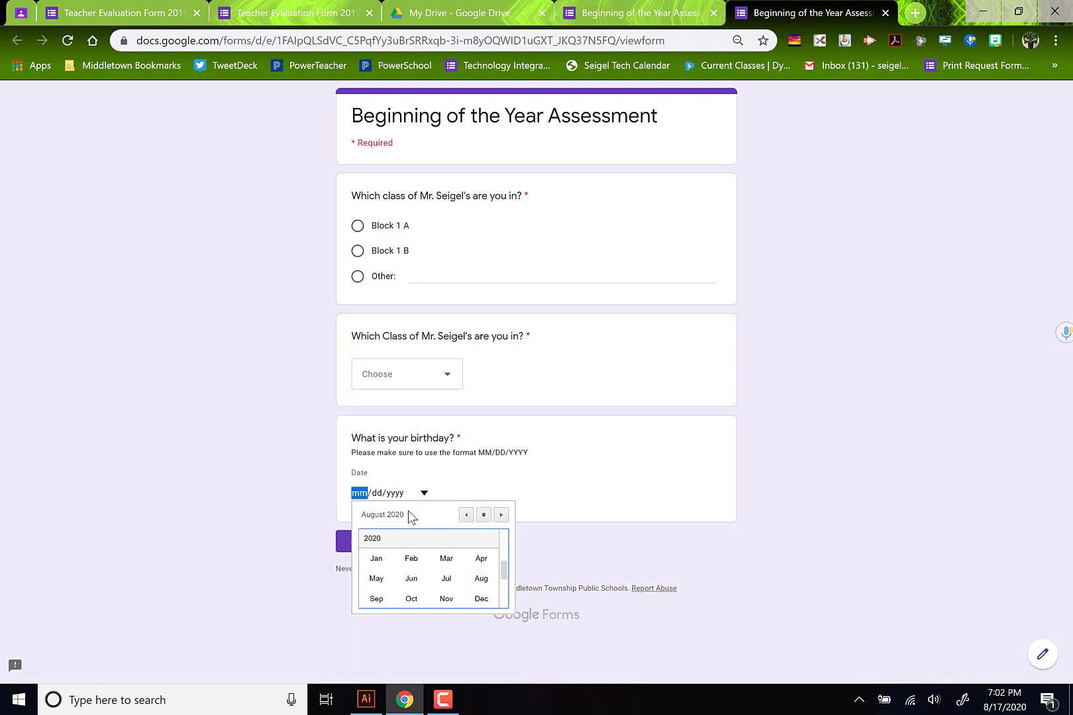
left_click(488, 476)
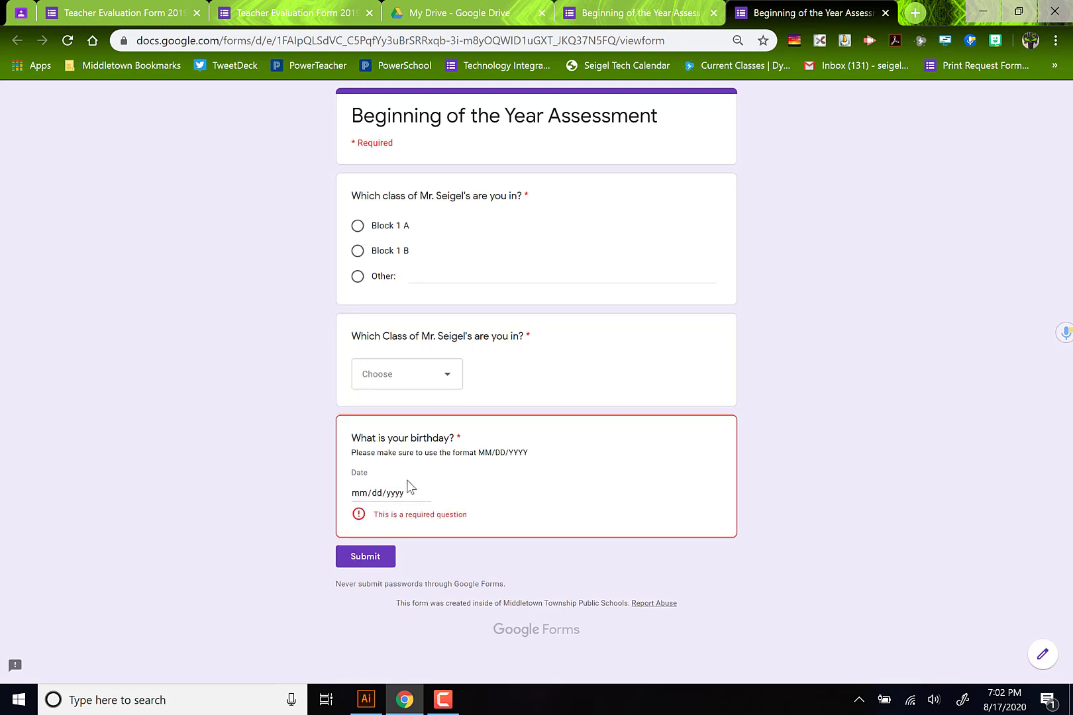
left_click(885, 12)
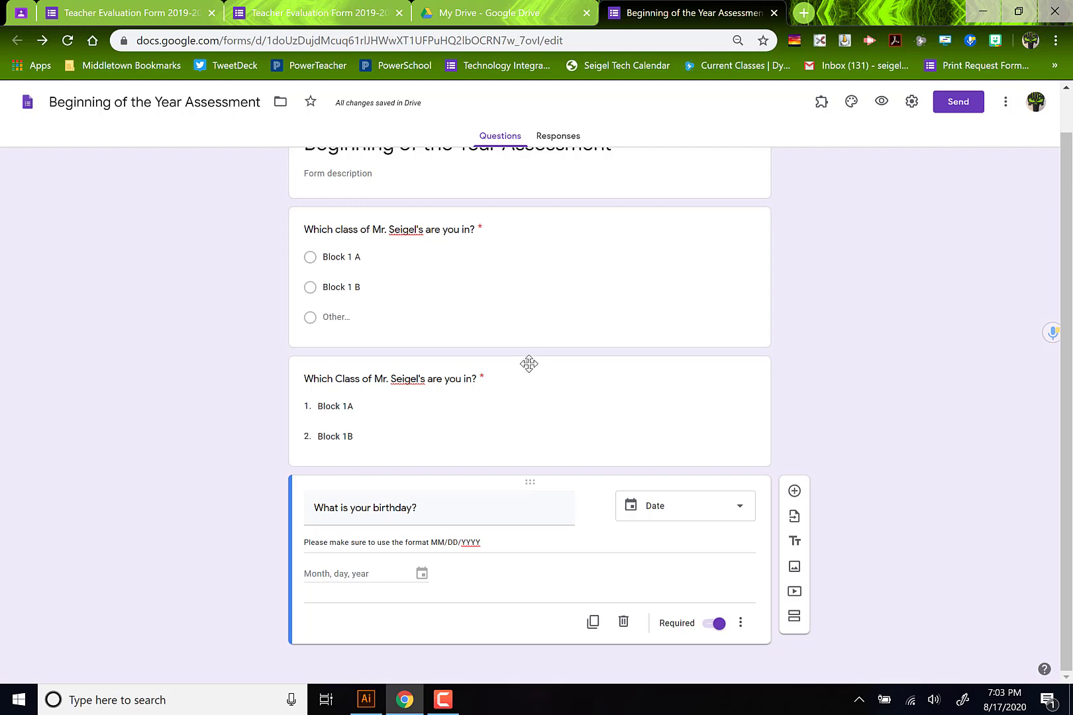
Move the dropdown class question below the birthday question.
left_click_drag(529, 364, 541, 555)
left_click_drag(528, 364, 546, 589)
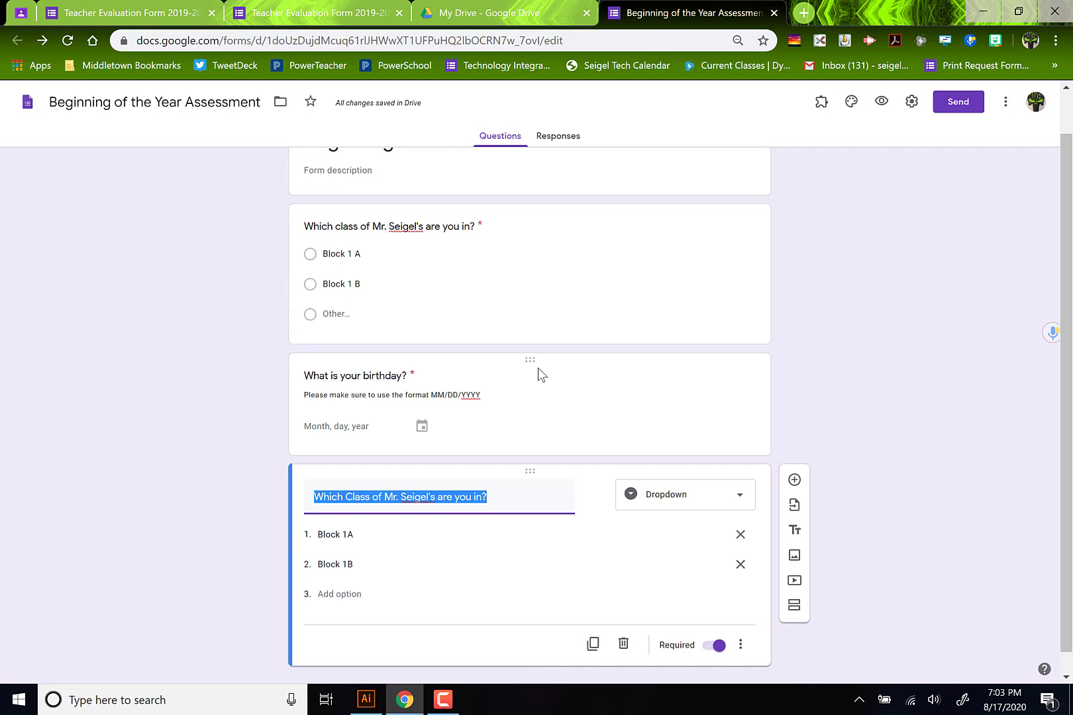
Add a title block reading "Important Information" between the birthday and dropdown questions, and check it in the form preview.
left_click(793, 533)
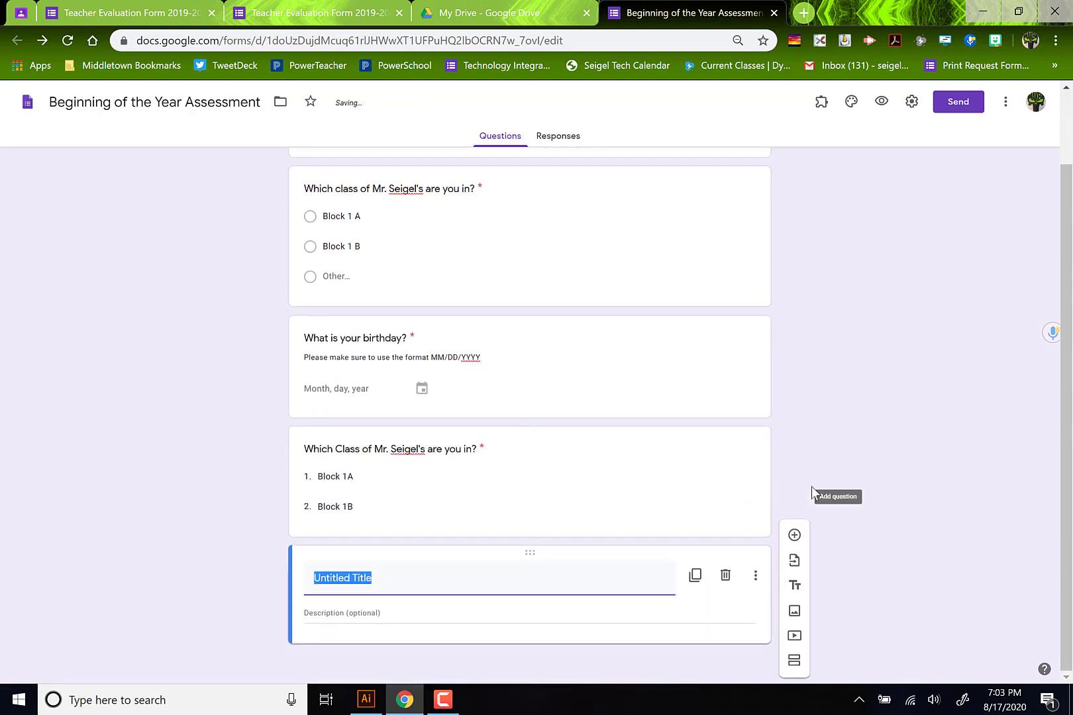
left_click_drag(533, 553, 503, 431)
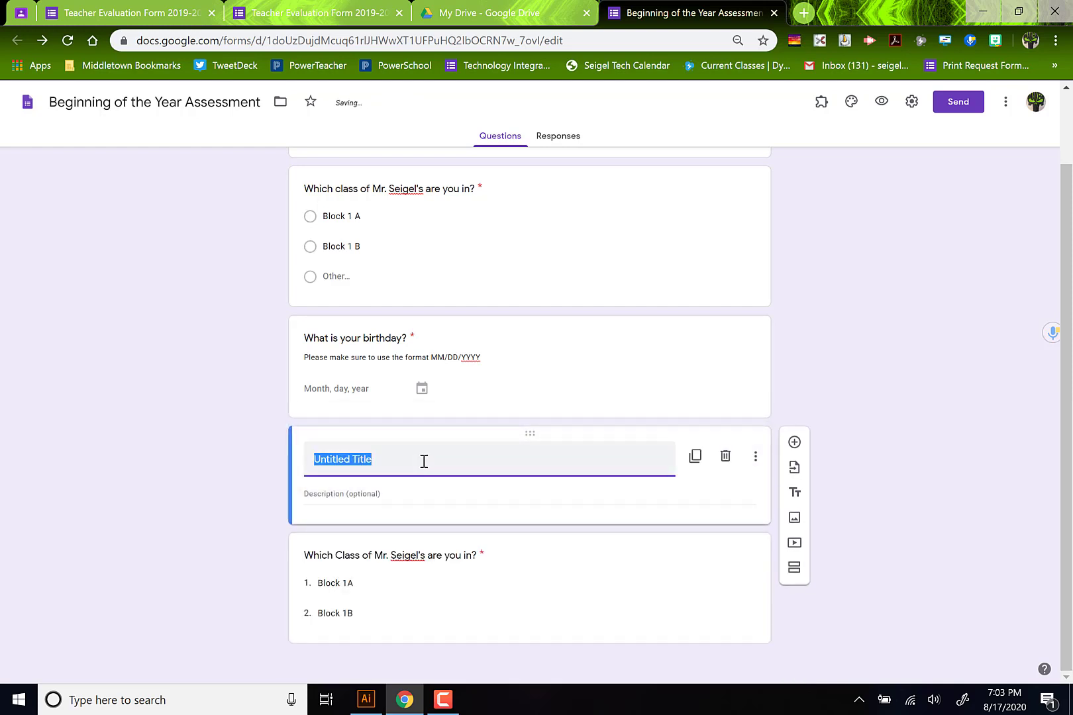
type("Important In")
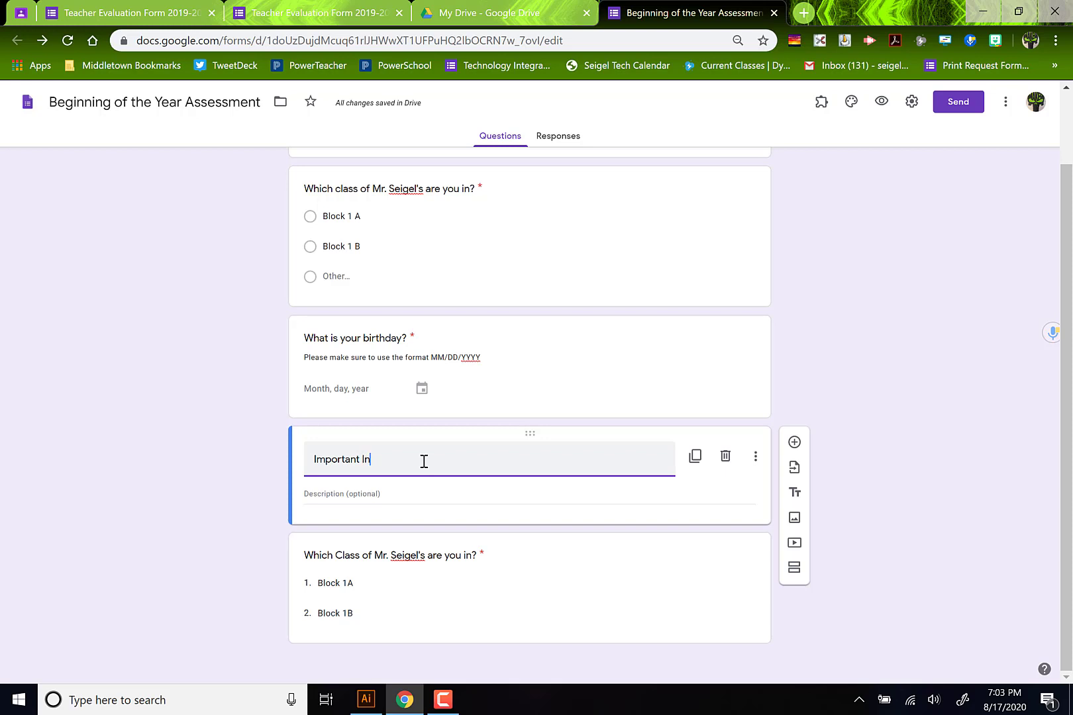
type("formation")
left_click(880, 104)
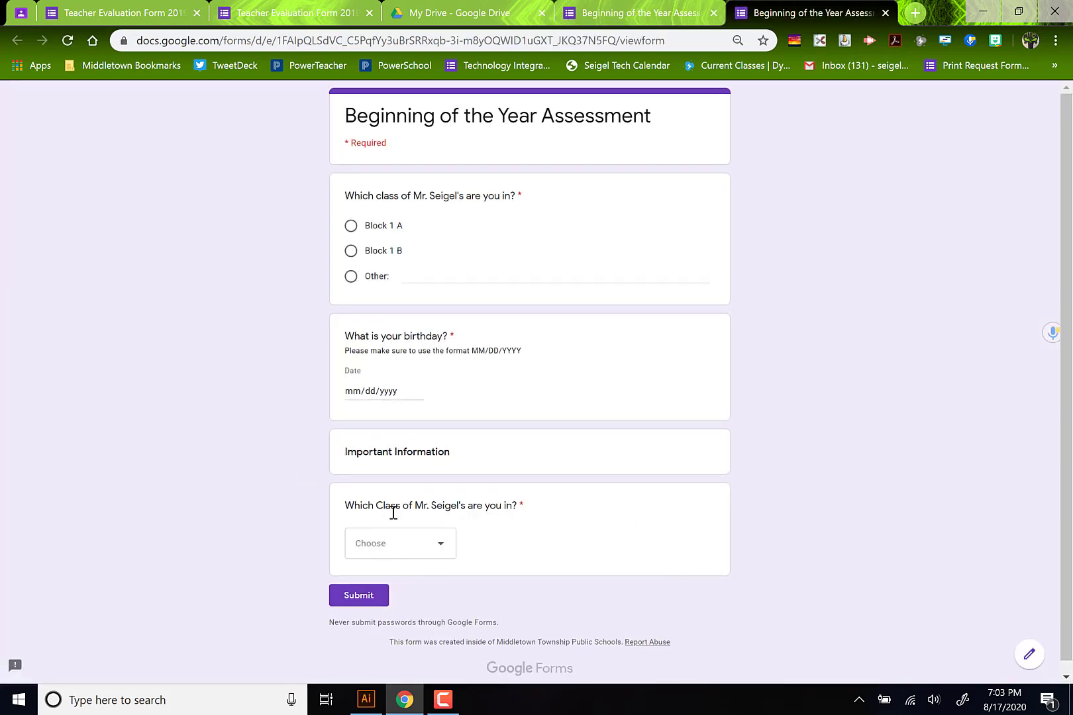
left_click(884, 13)
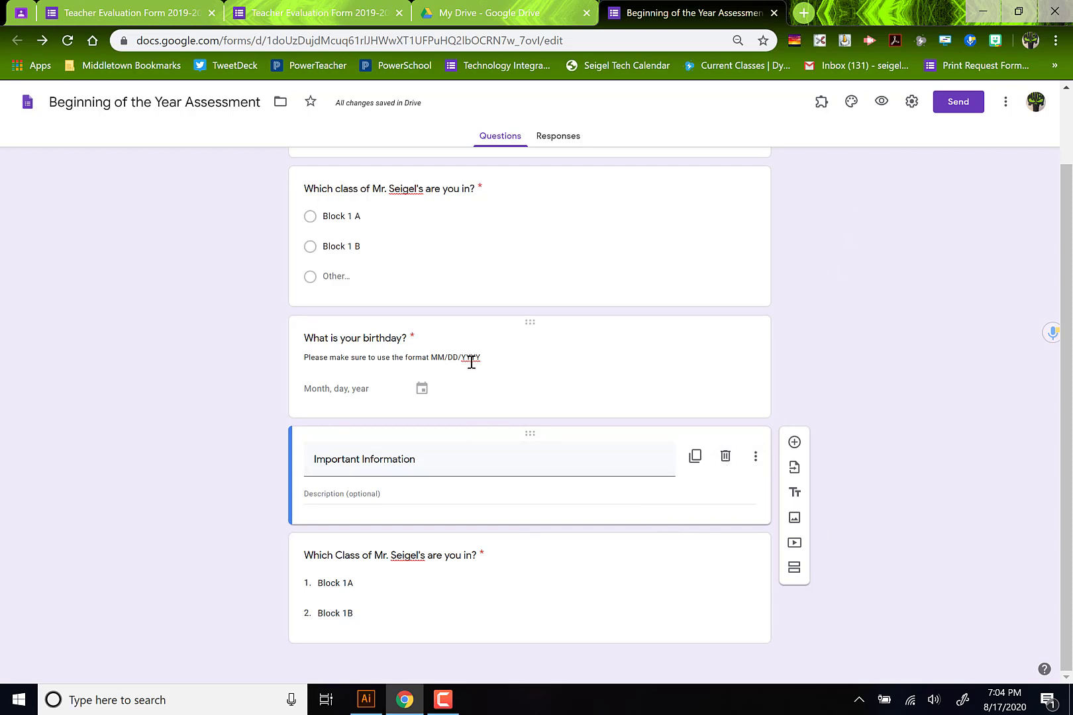
In the form's general settings, try lifting the organization sign-in restriction, restore it, and enable collecting email addresses.
scroll(513, 324, "up", 2)
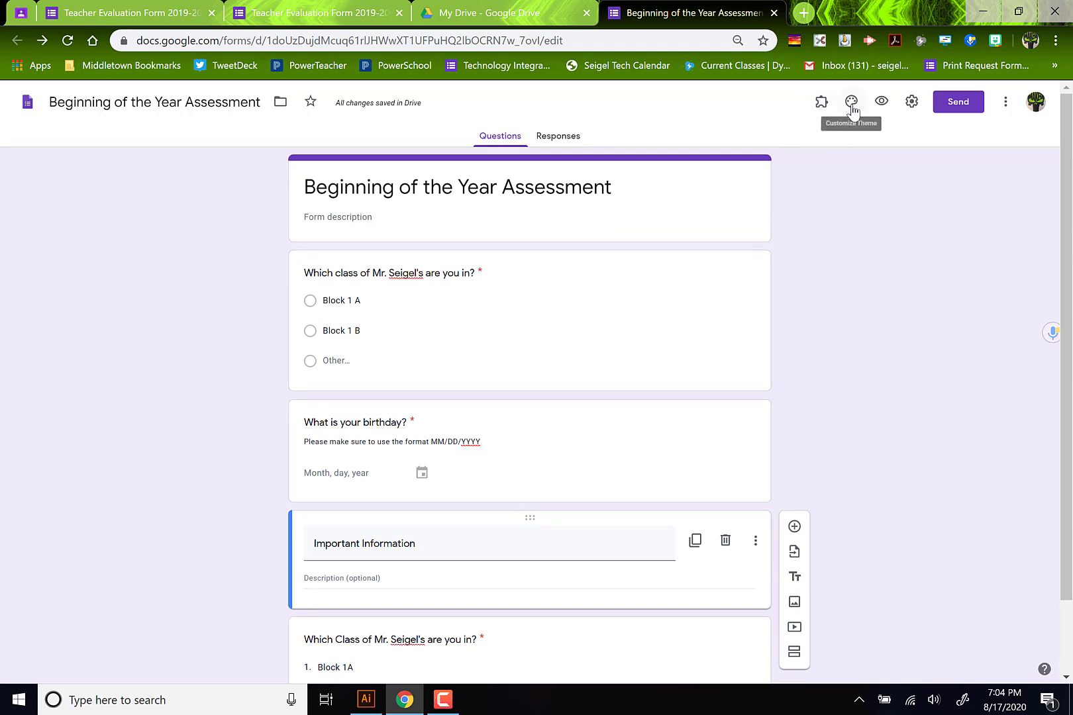
left_click(912, 103)
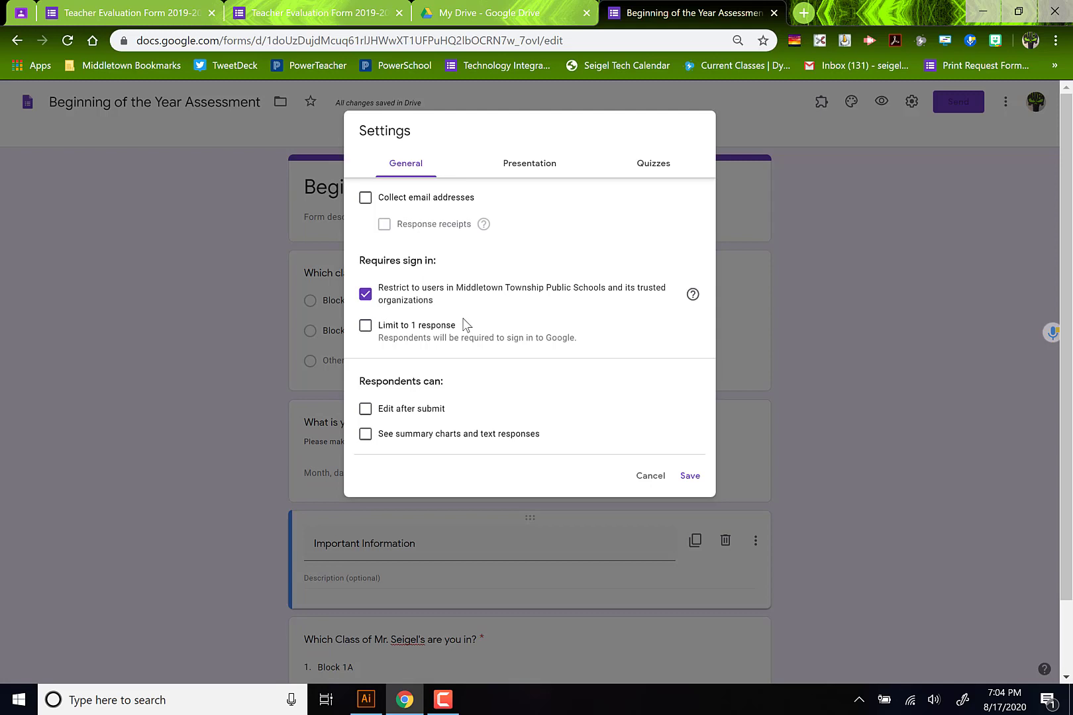
left_click(366, 295)
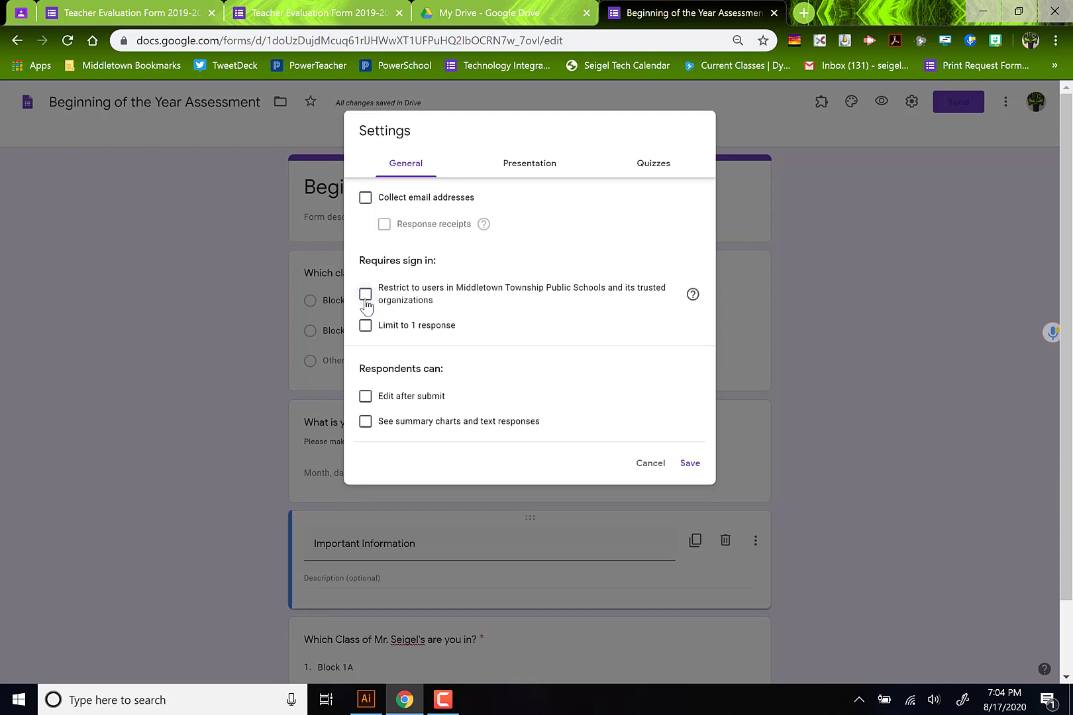
left_click(365, 296)
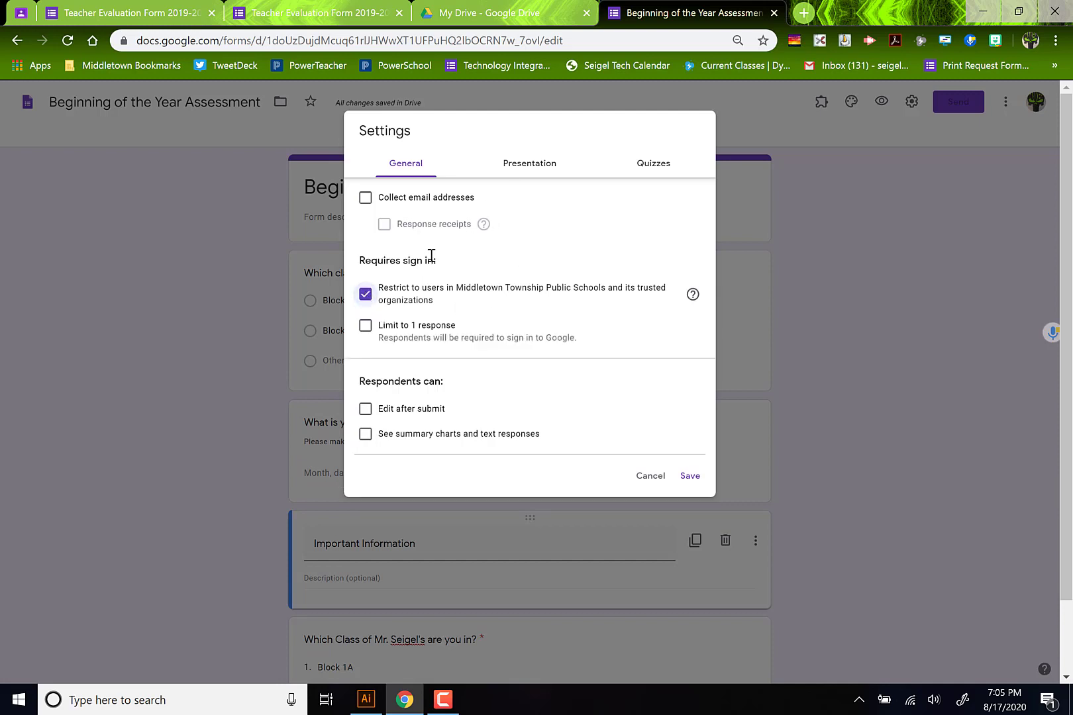
left_click(366, 200)
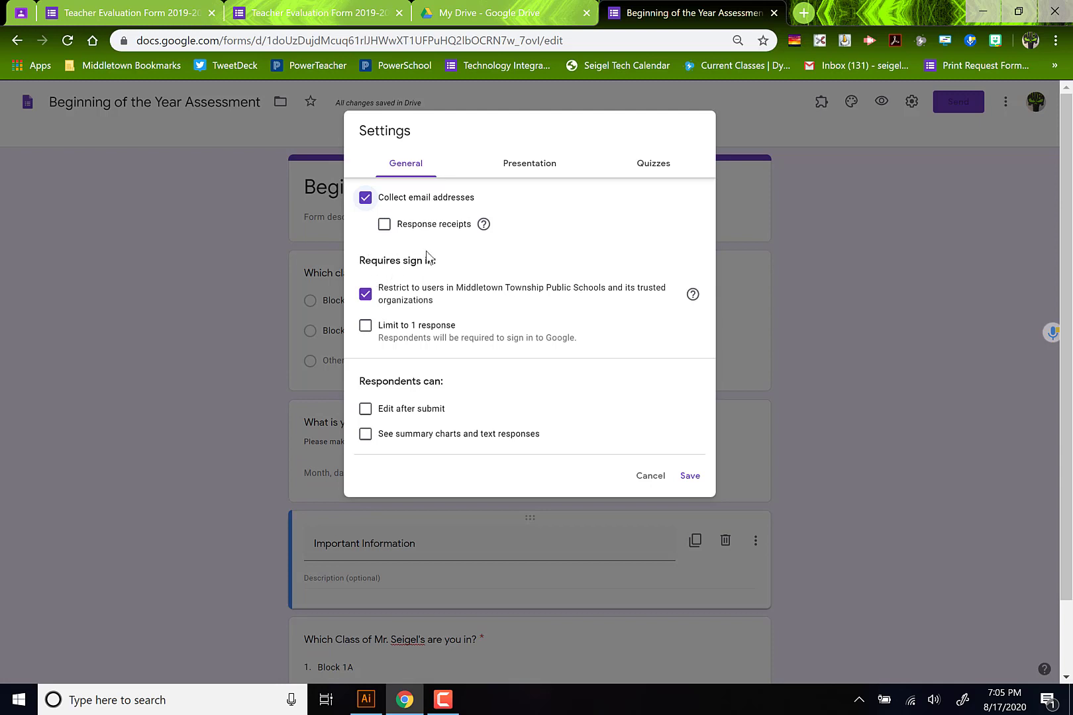
Try response receipts with the Always option, and turn the receipts back off.
left_click(384, 226)
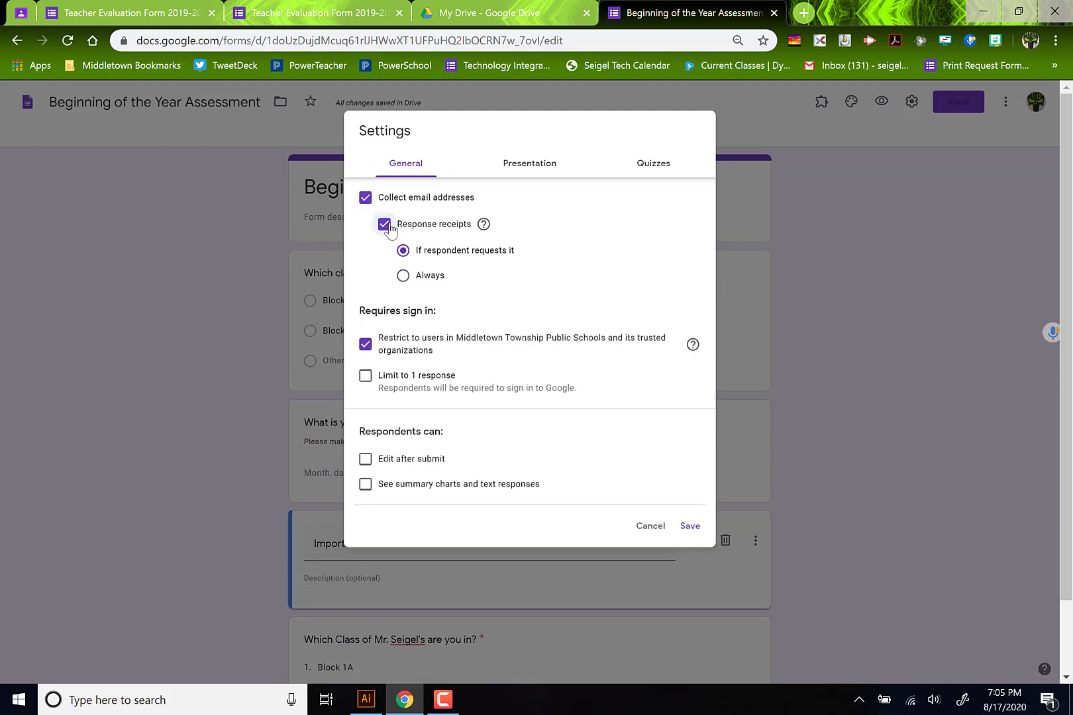
left_click(405, 277)
left_click(381, 229)
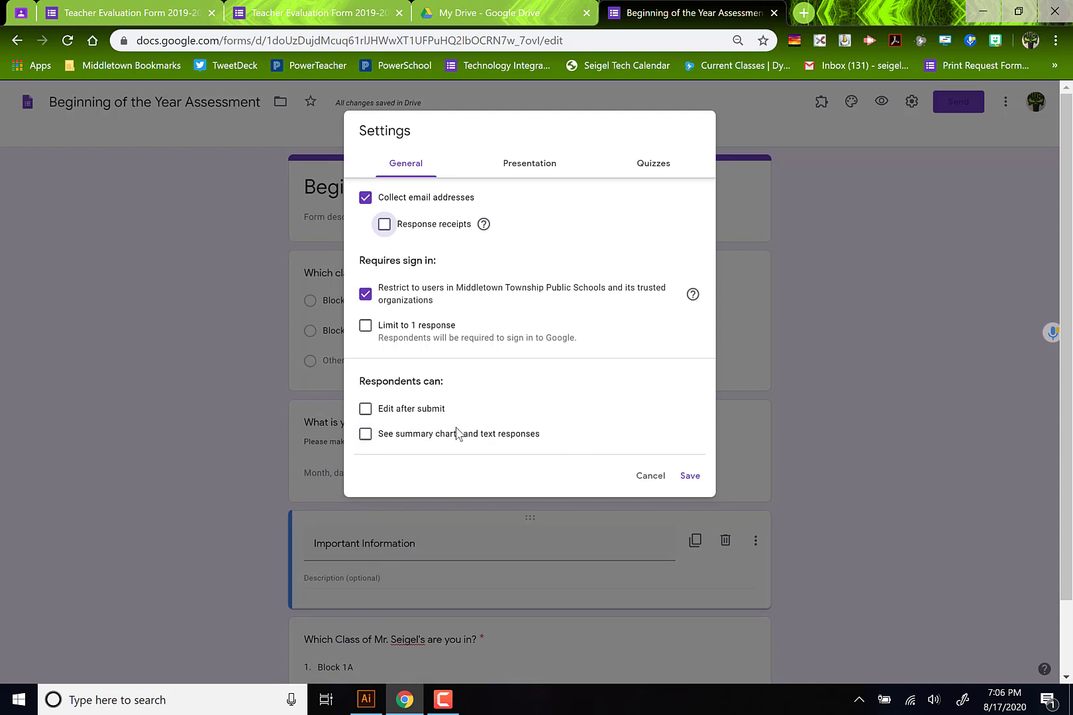
Set the confirmation message in the presentation settings to "Thank you very much!! This will be graded soon!!!".
left_click(532, 171)
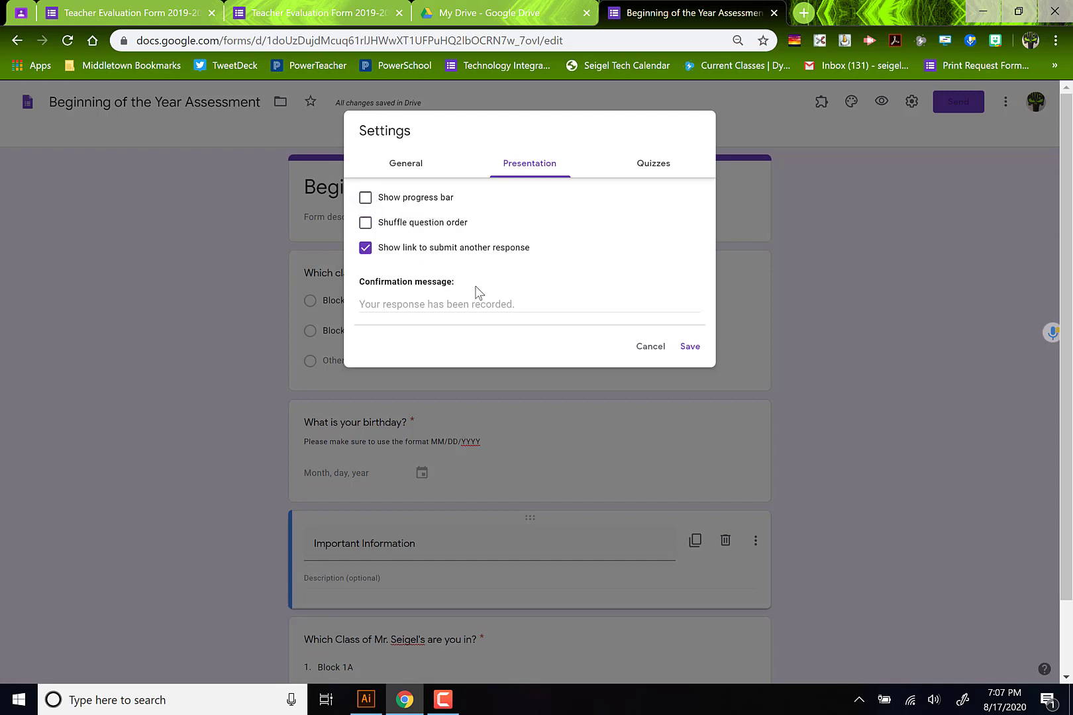
left_click(402, 306)
type("Than")
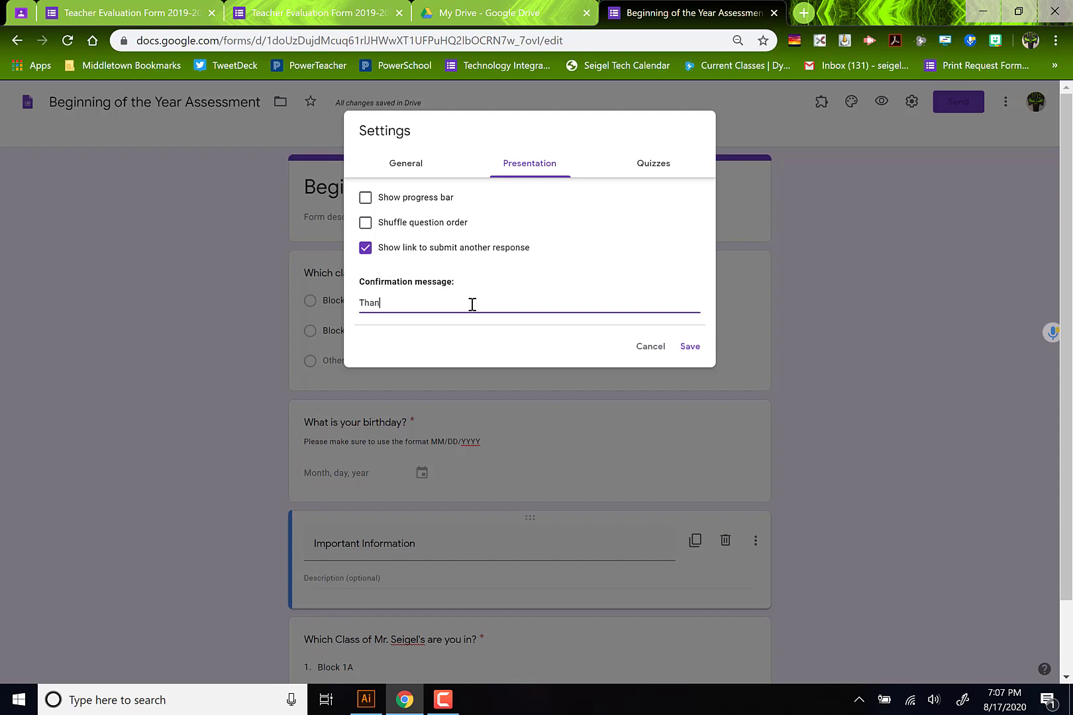
type("k you very much!! This will be graded soon!!!")
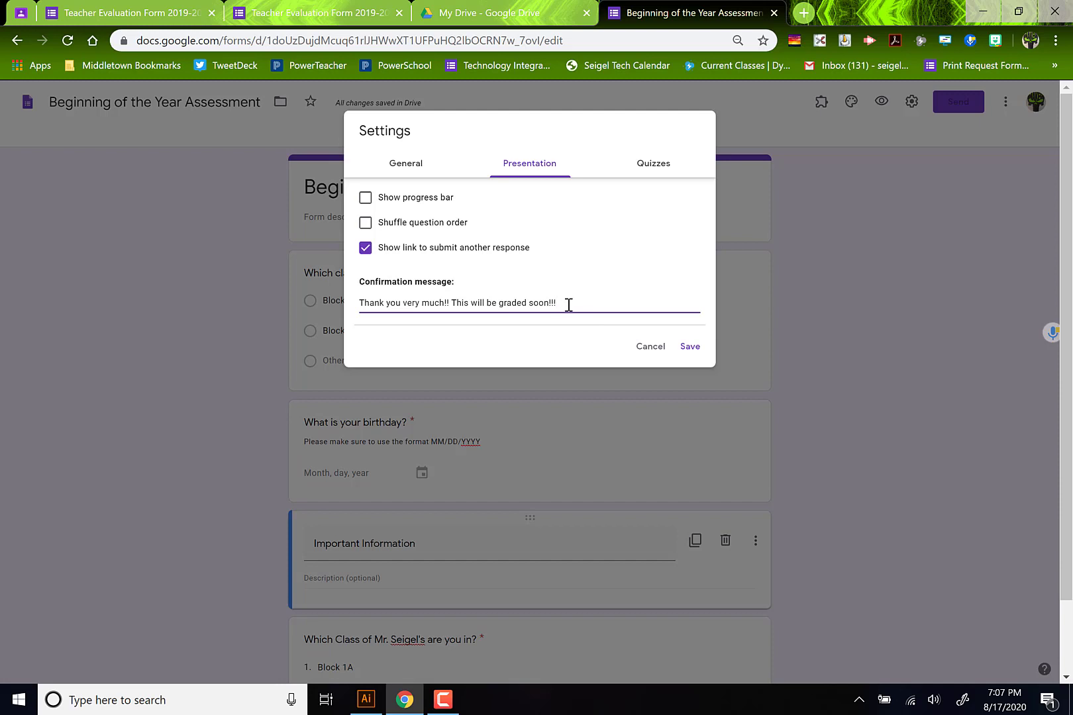
Look at the quiz options without enabling them, save the form settings, and check the form in the preview.
left_click(661, 166)
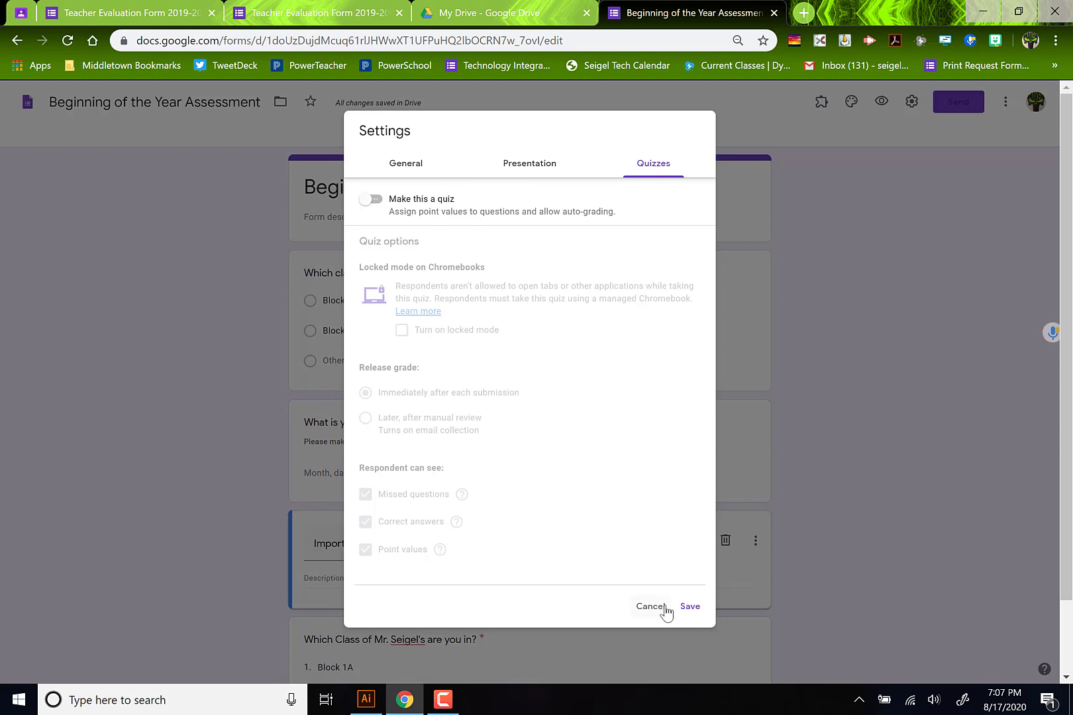
left_click(689, 606)
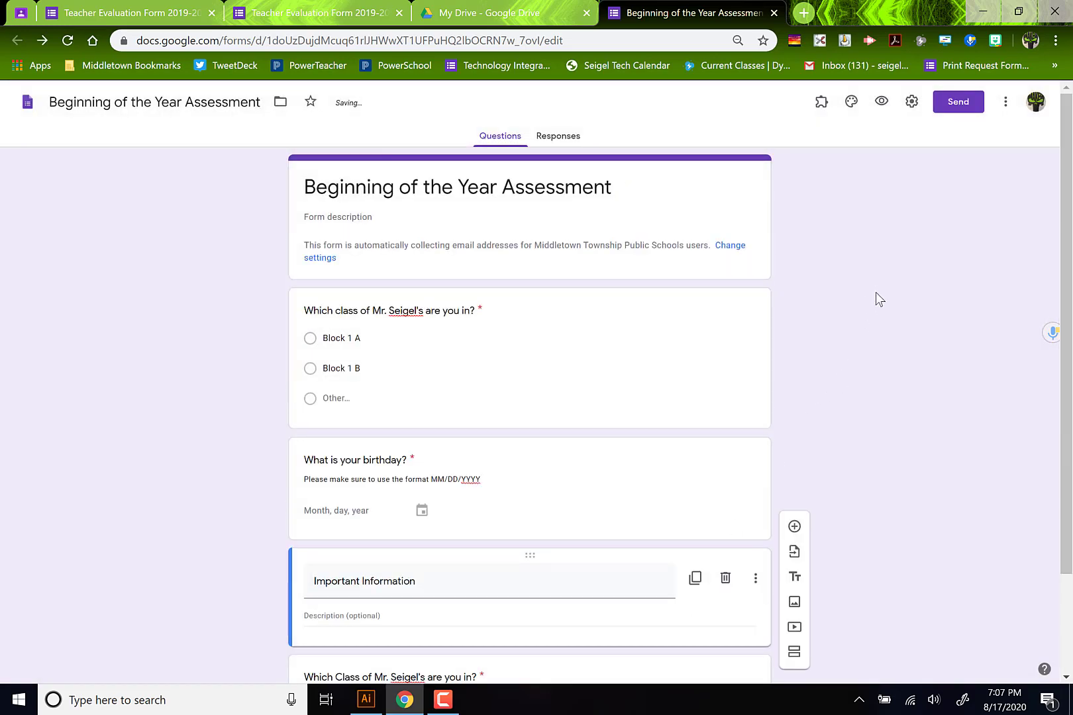
left_click(882, 105)
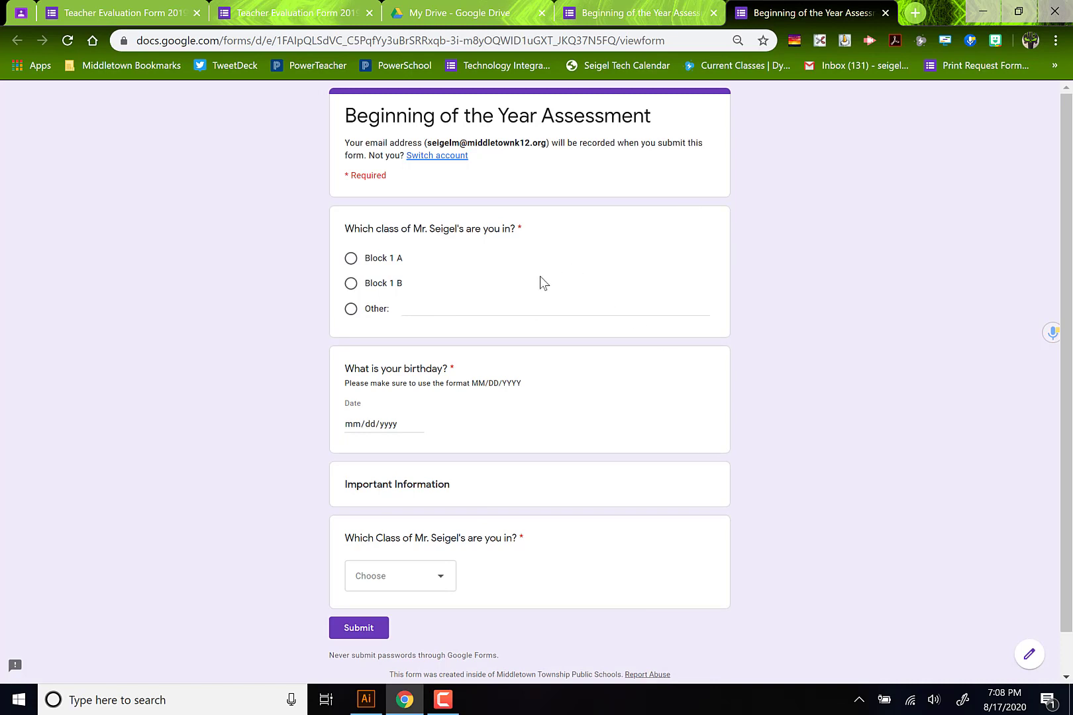
left_click(885, 13)
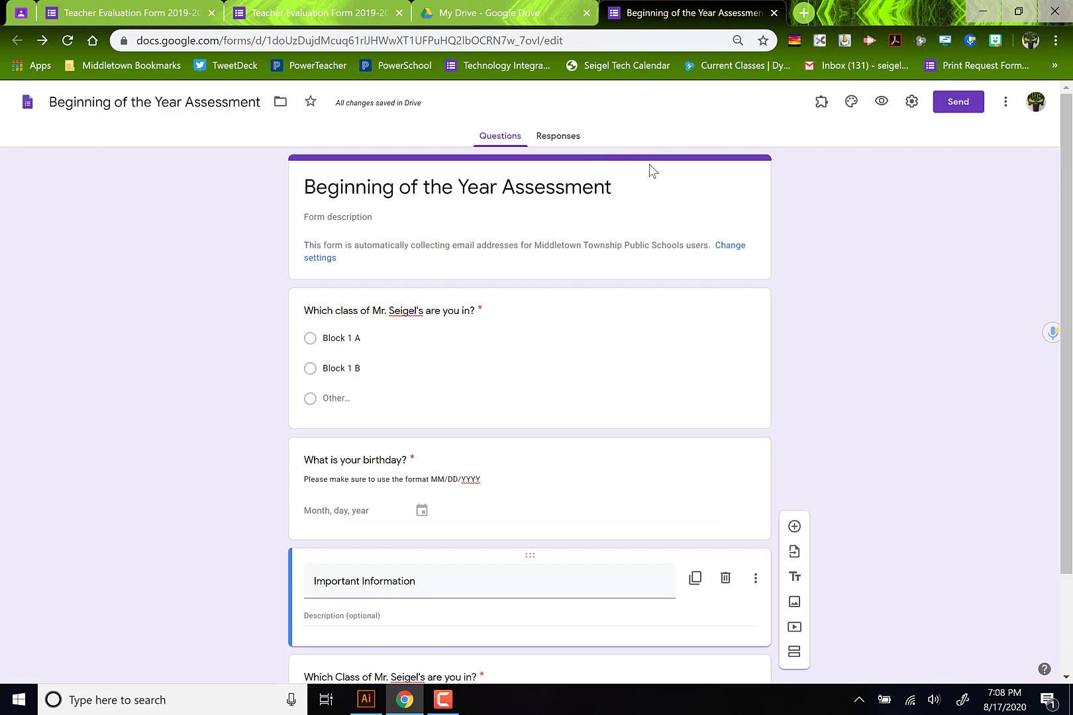
Insert the chicks-and-eggs picture from the Illustrations header themes as the form's header image.
left_click(851, 101)
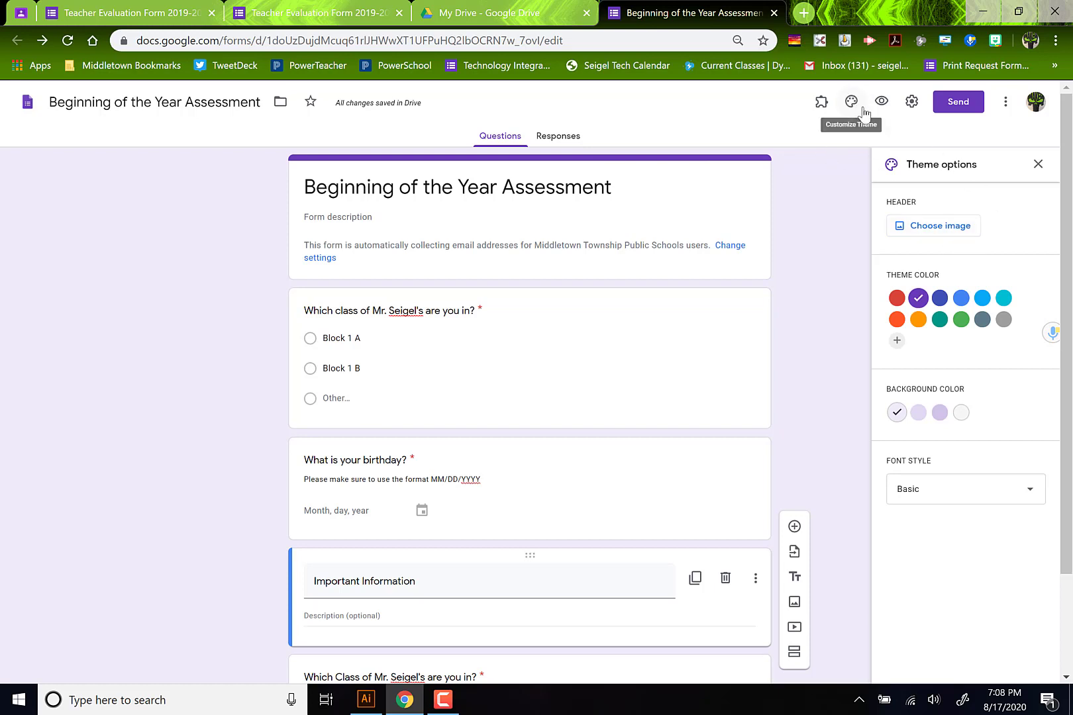
left_click(922, 229)
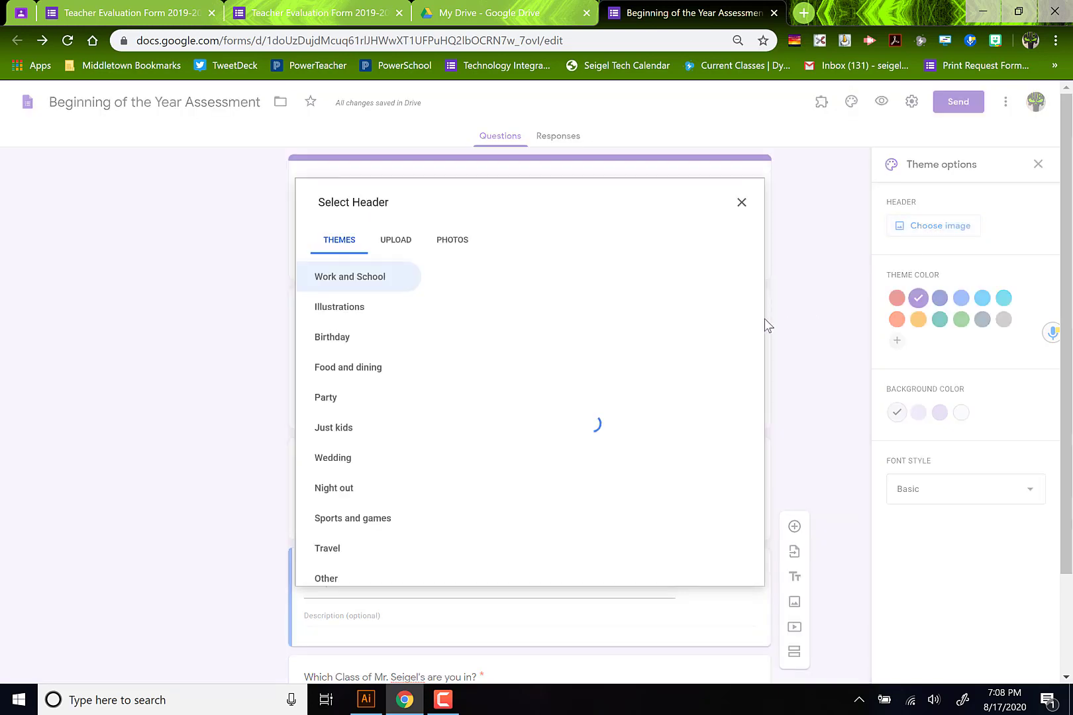
left_click(395, 242)
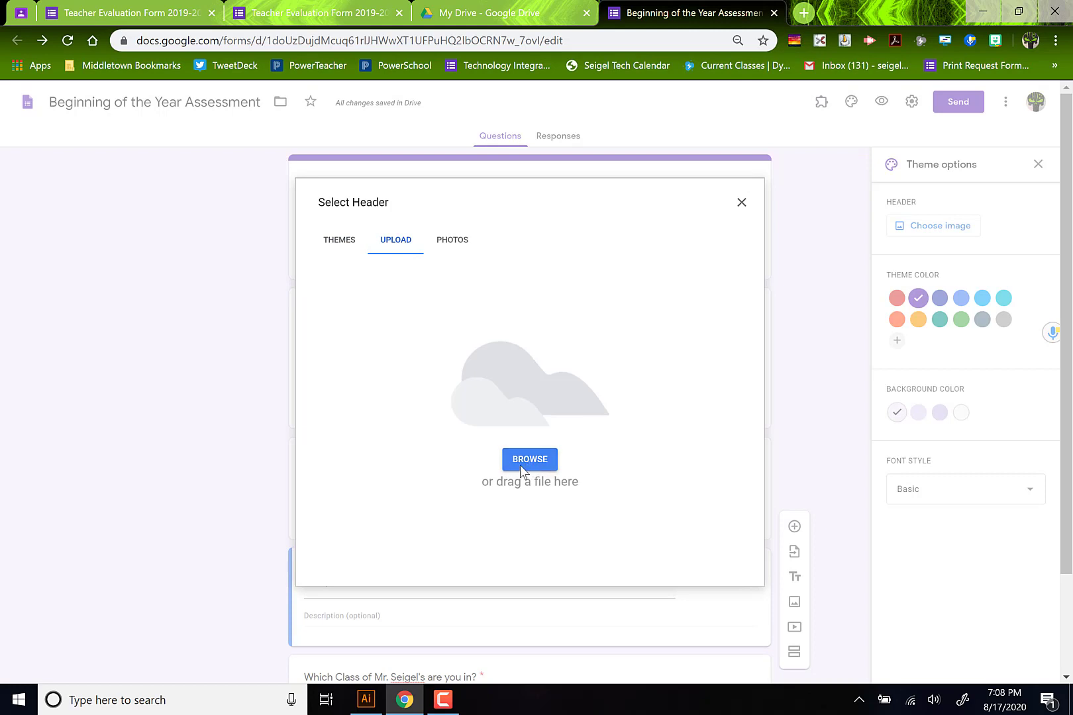
left_click(345, 245)
left_click(361, 316)
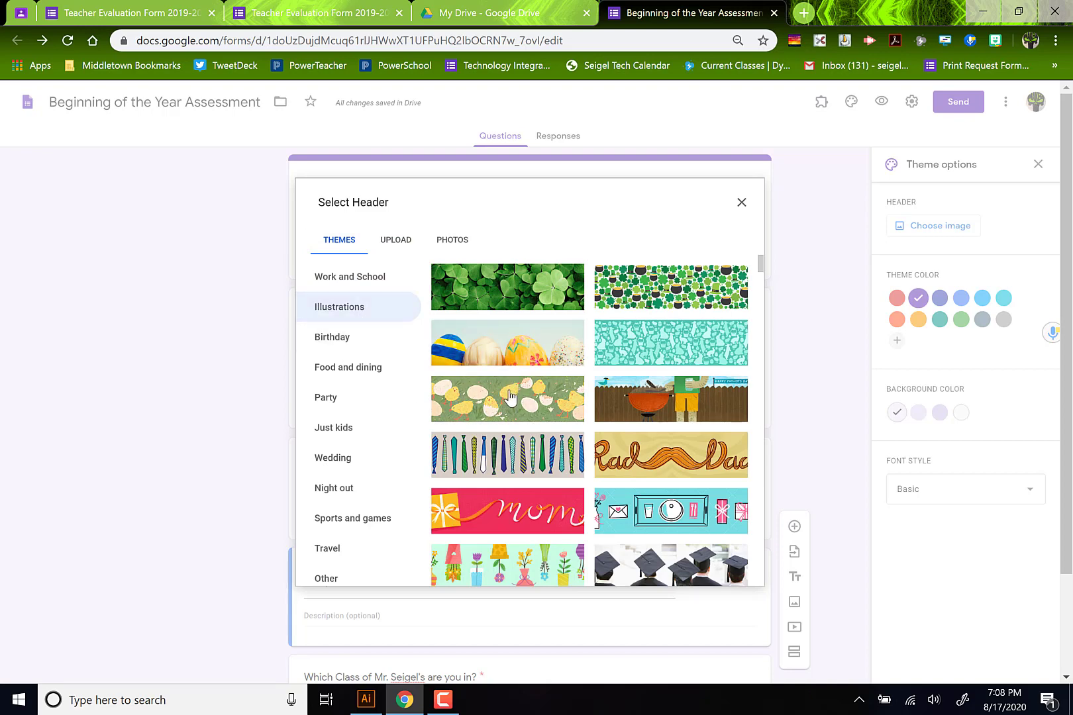
left_click(510, 398)
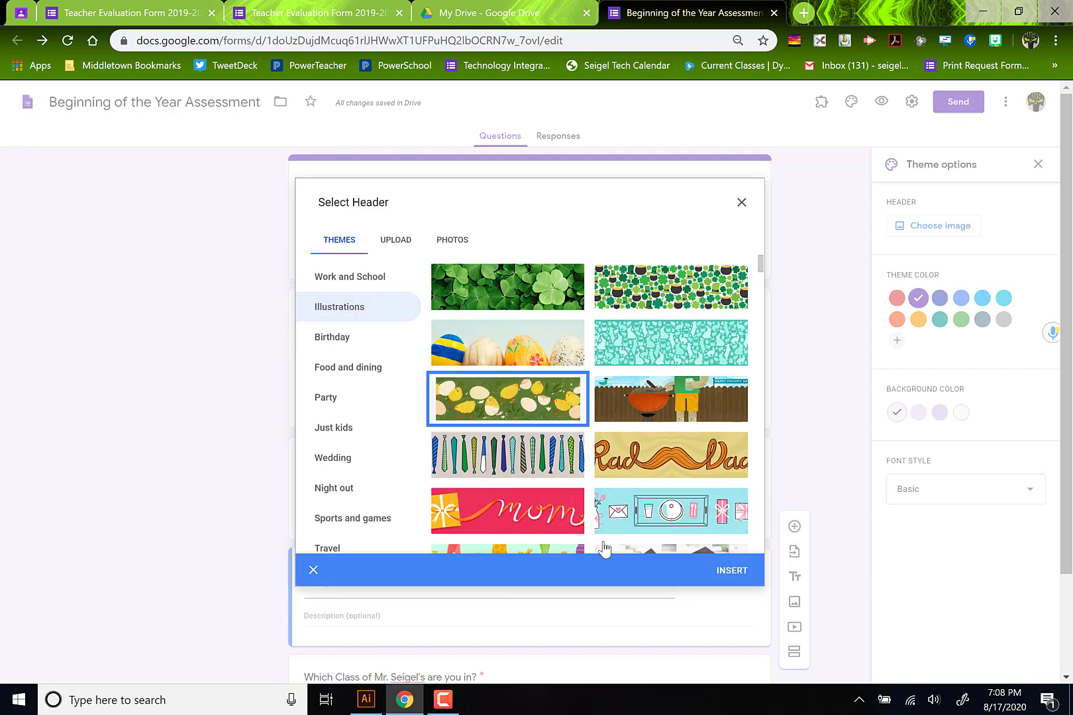
left_click(726, 570)
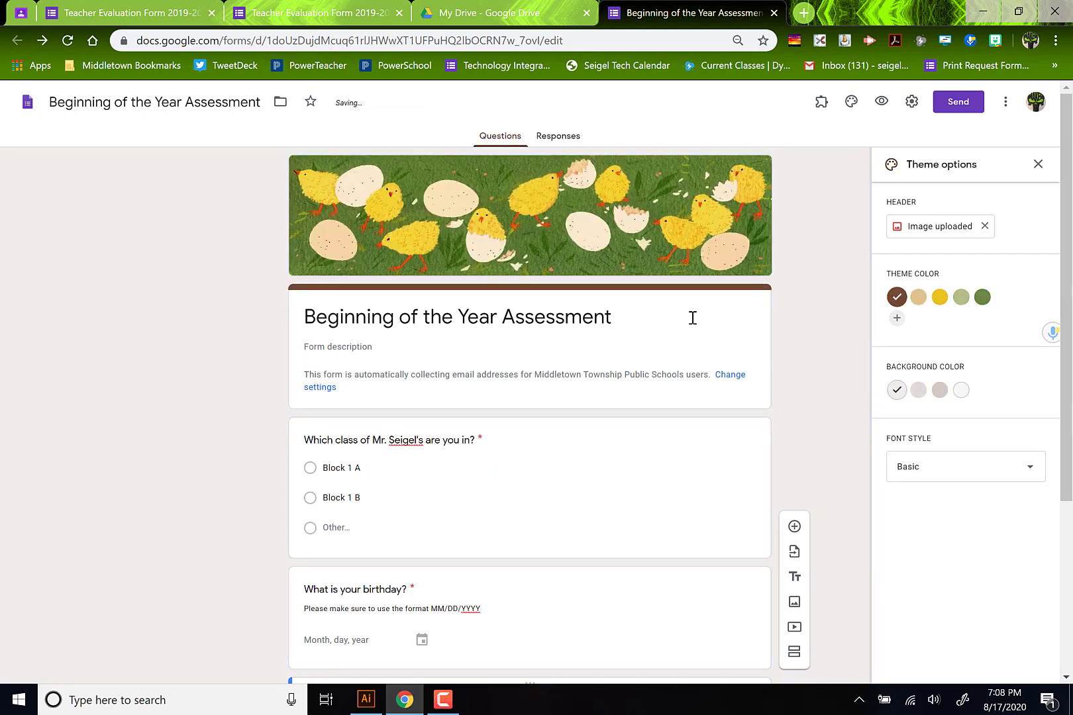
Set the theme color to dark green, the background to its darkest green tint, and the font style to Playful.
left_click(961, 298)
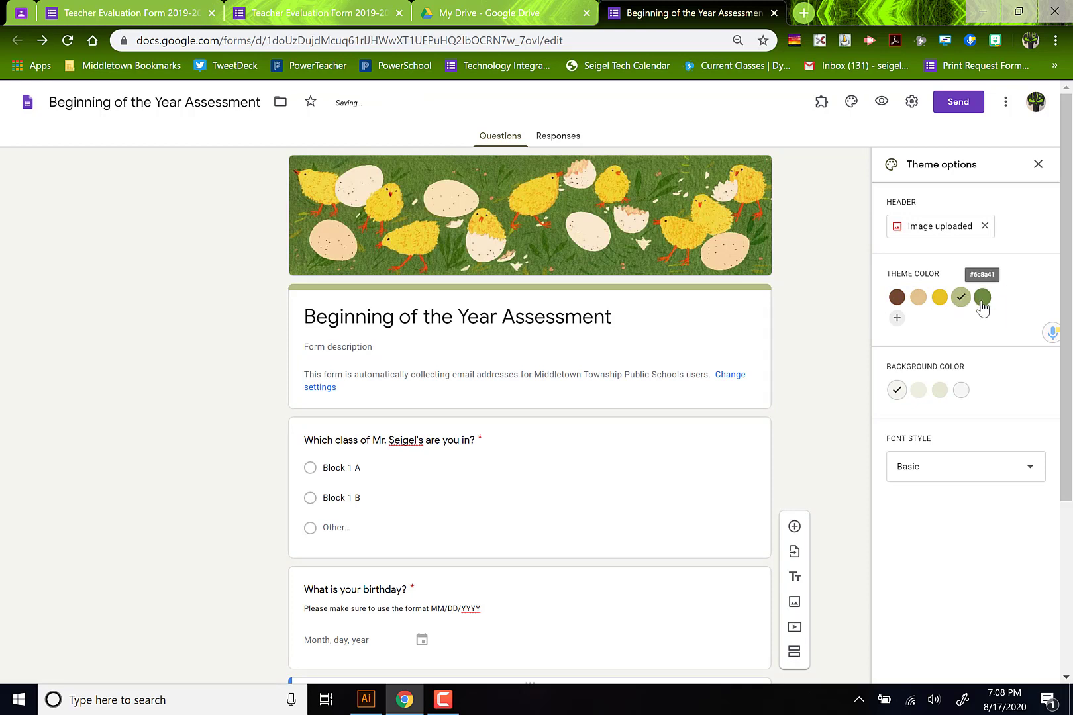
left_click(982, 298)
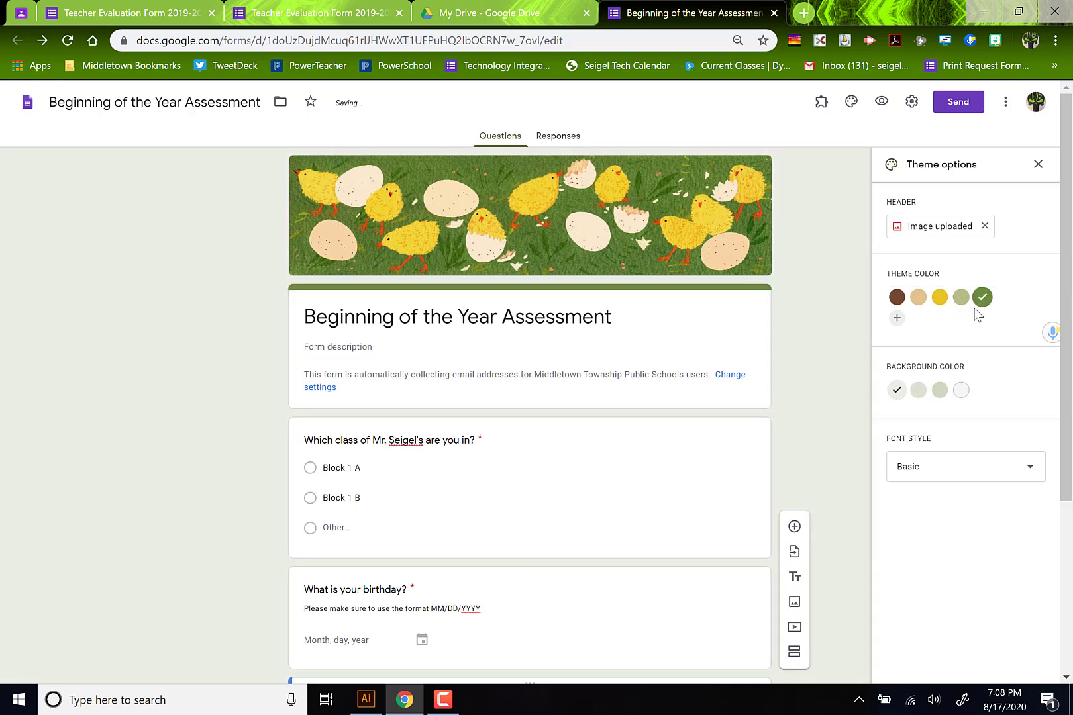
left_click(940, 391)
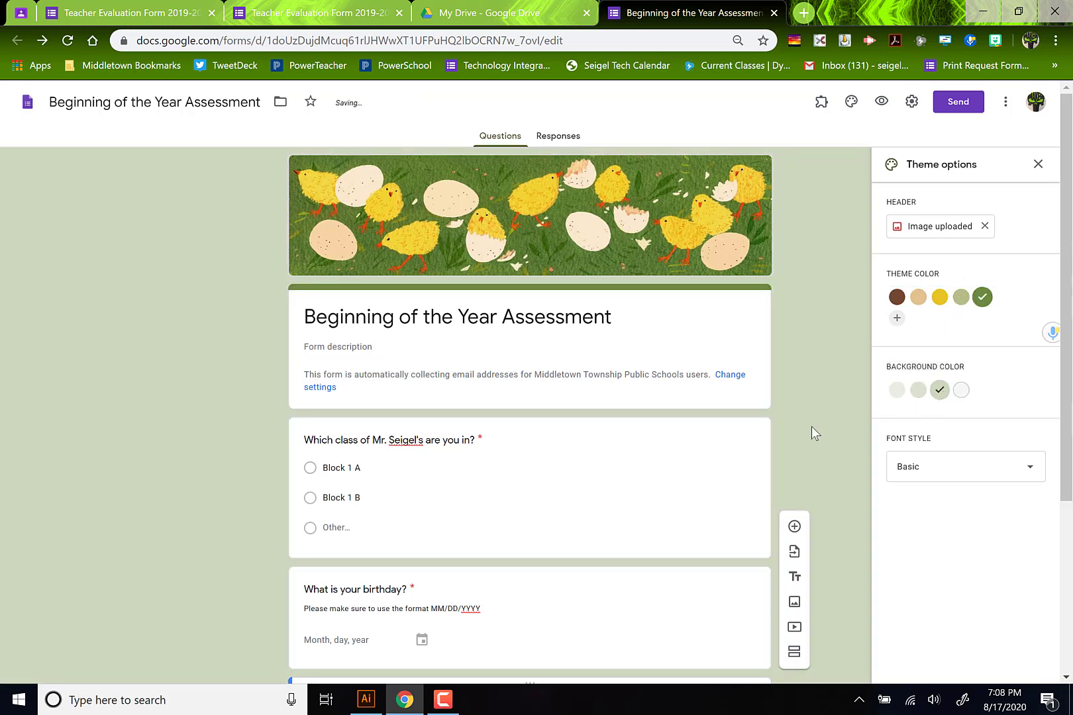
left_click(922, 466)
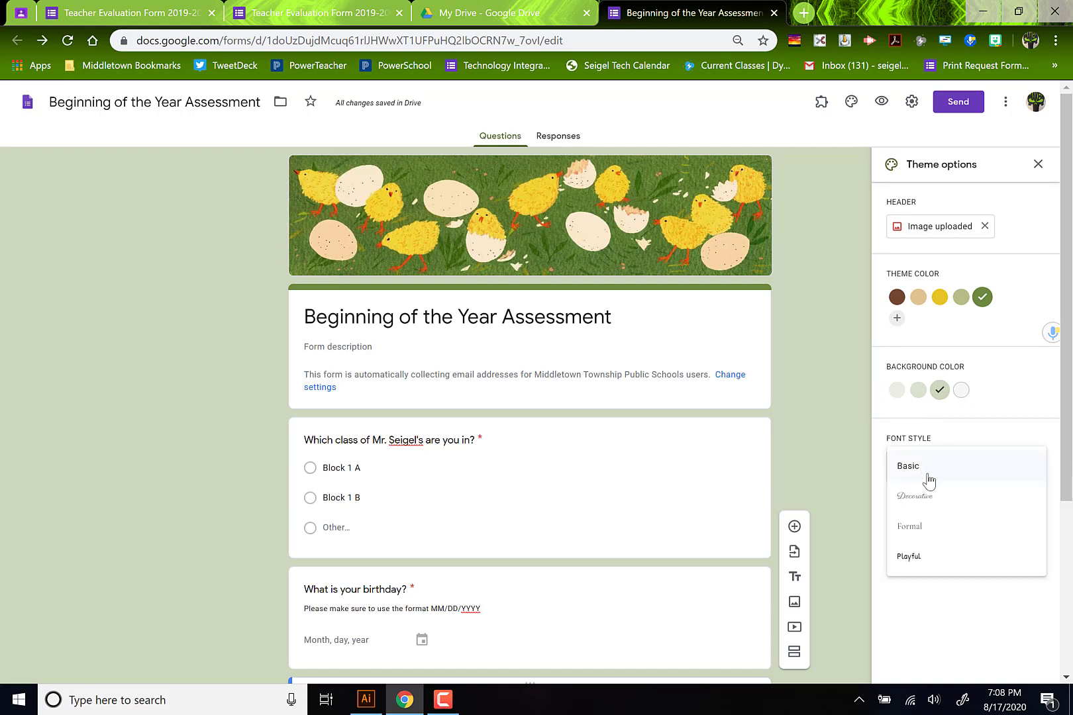
left_click(933, 562)
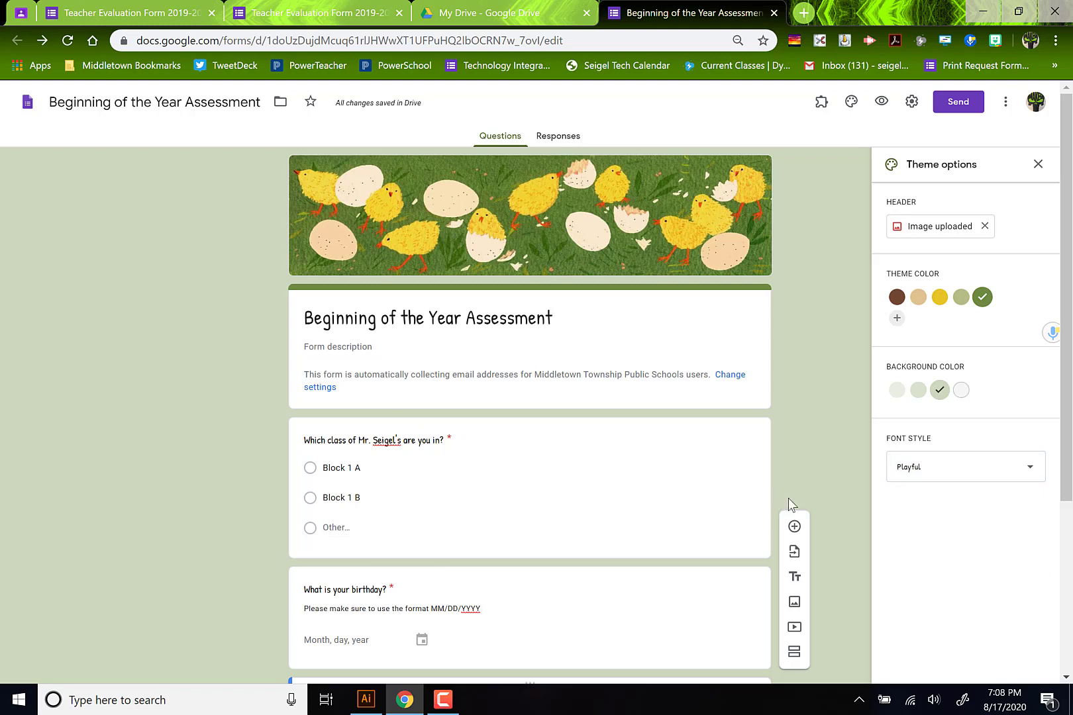
left_click(1037, 164)
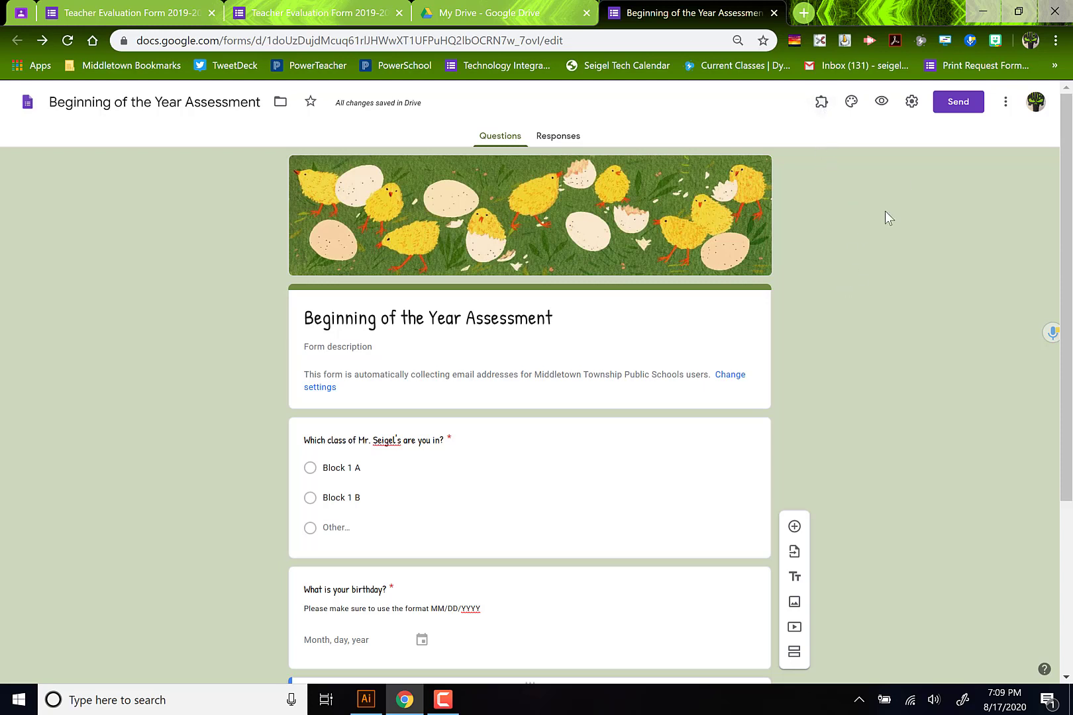
scroll(815, 401, "down", 4)
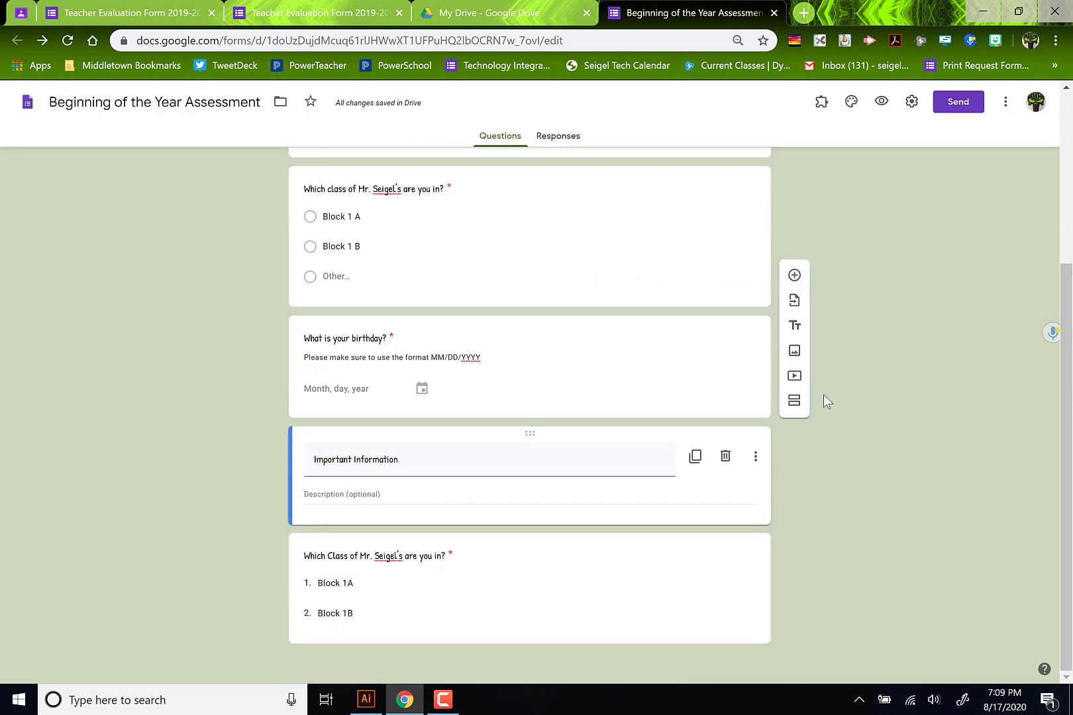
scroll(854, 445, "up", 4)
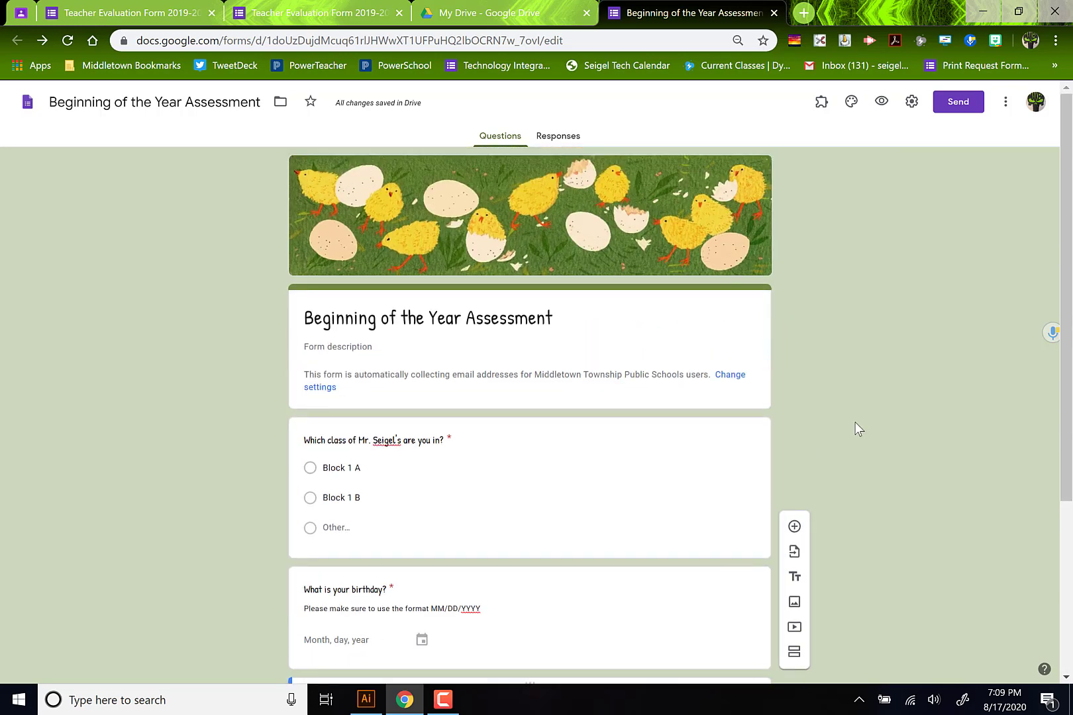
scroll(847, 378, "down", 4)
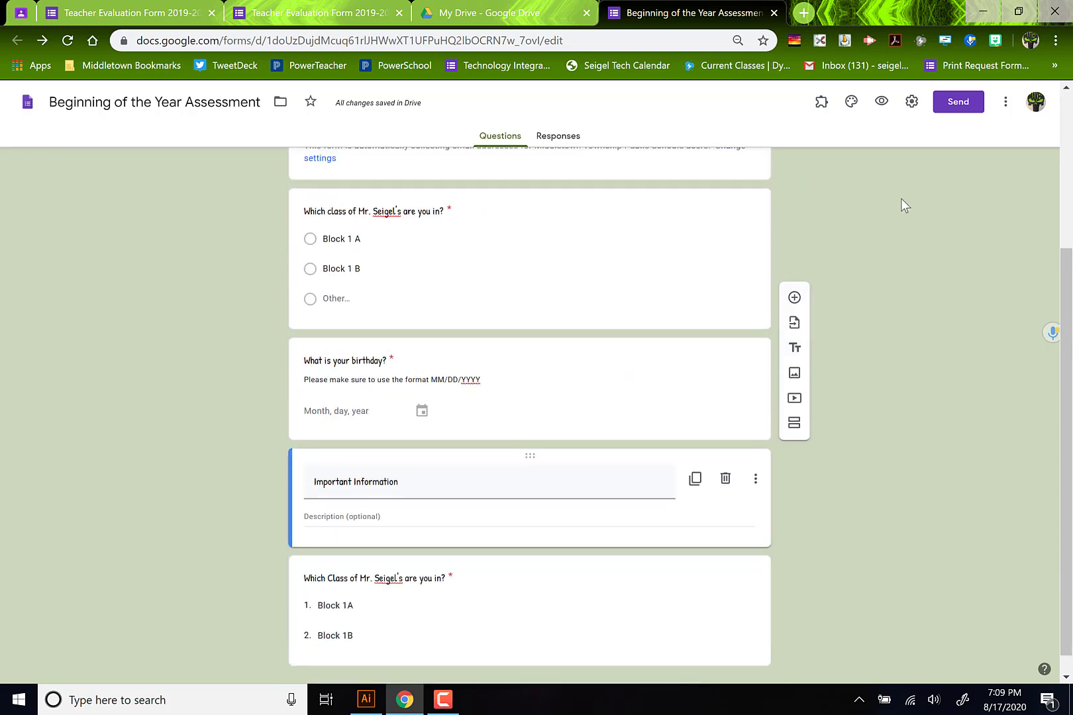
Preview the themed form in its respondent view, then return to the form editor.
scroll(903, 197, "up", 4)
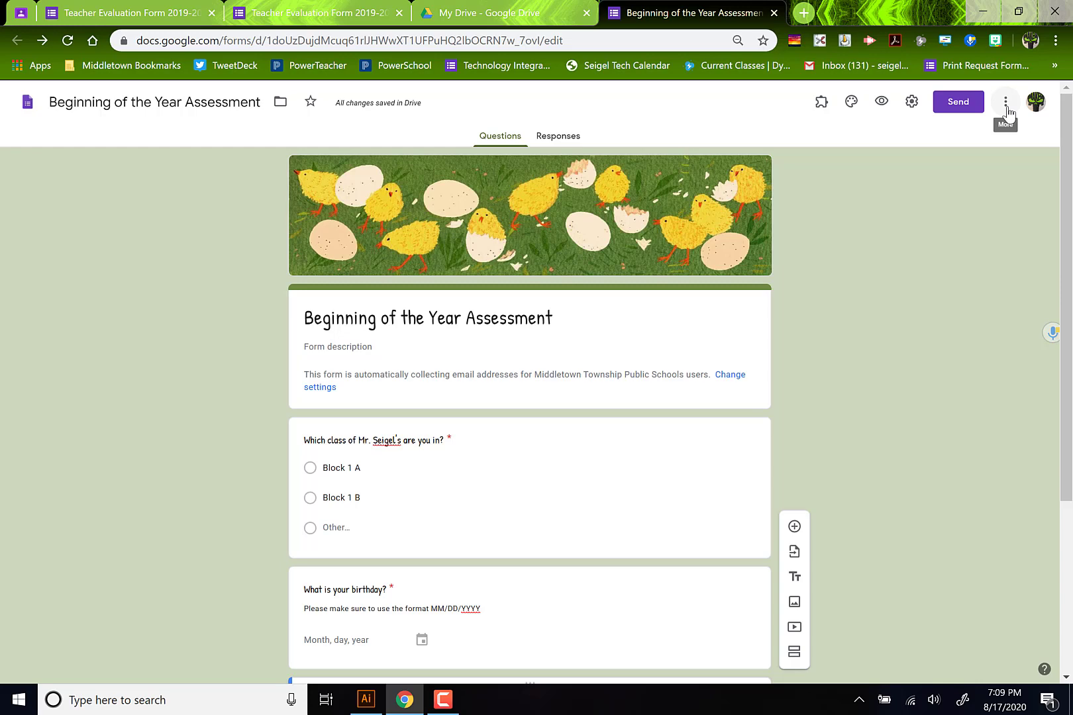
left_click(881, 102)
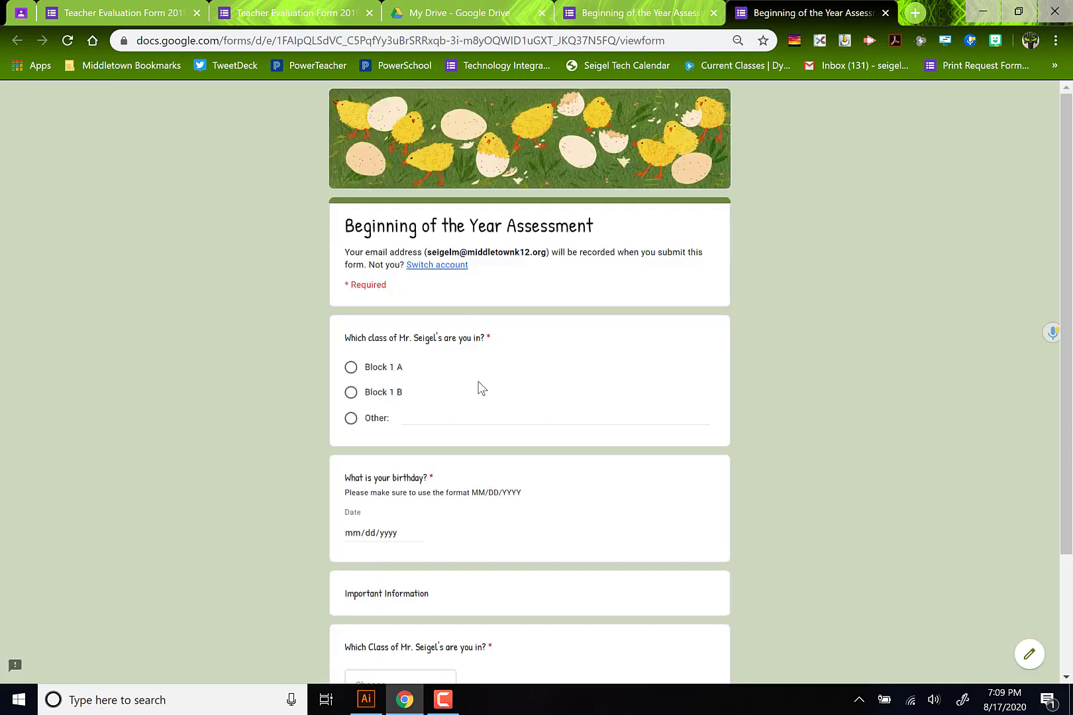
left_click(660, 12)
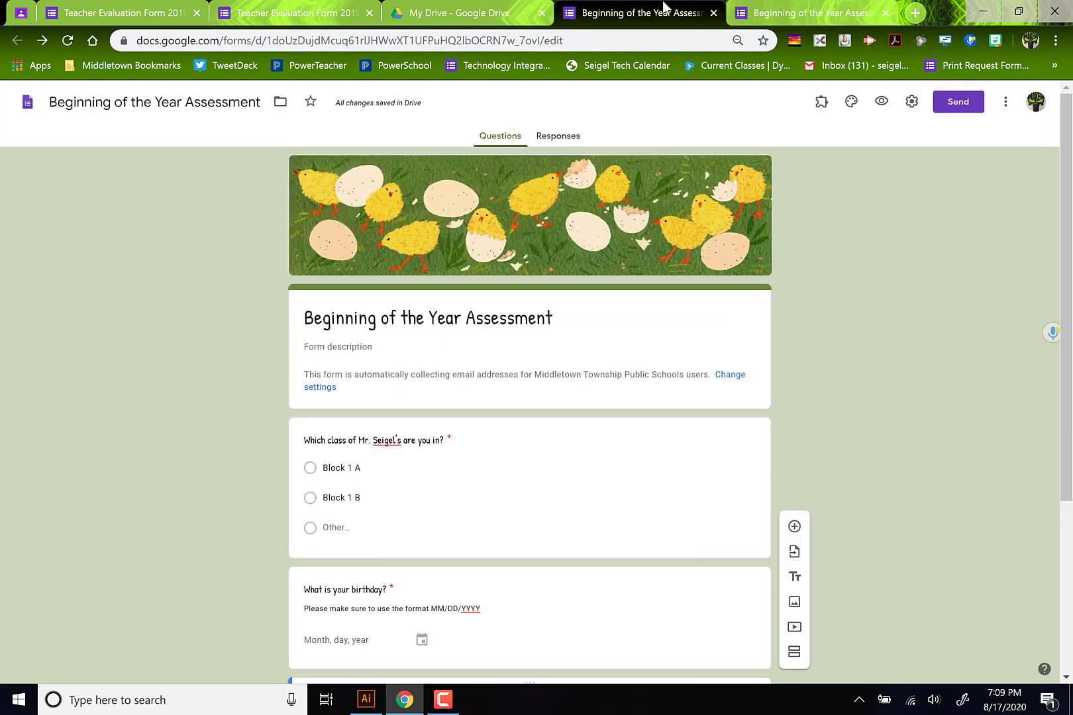
Examine the email sending options, including the form in email choice, and show the form's share link as a shortened URL.
left_click(969, 100)
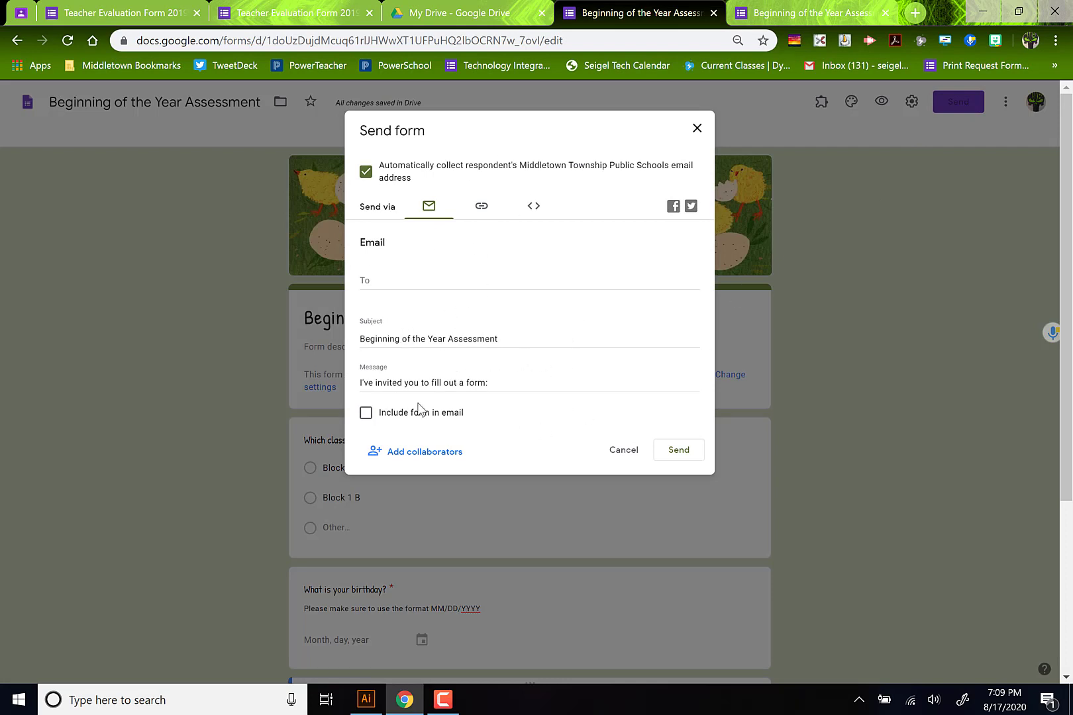
left_click(373, 420)
left_click(373, 420)
left_click(484, 211)
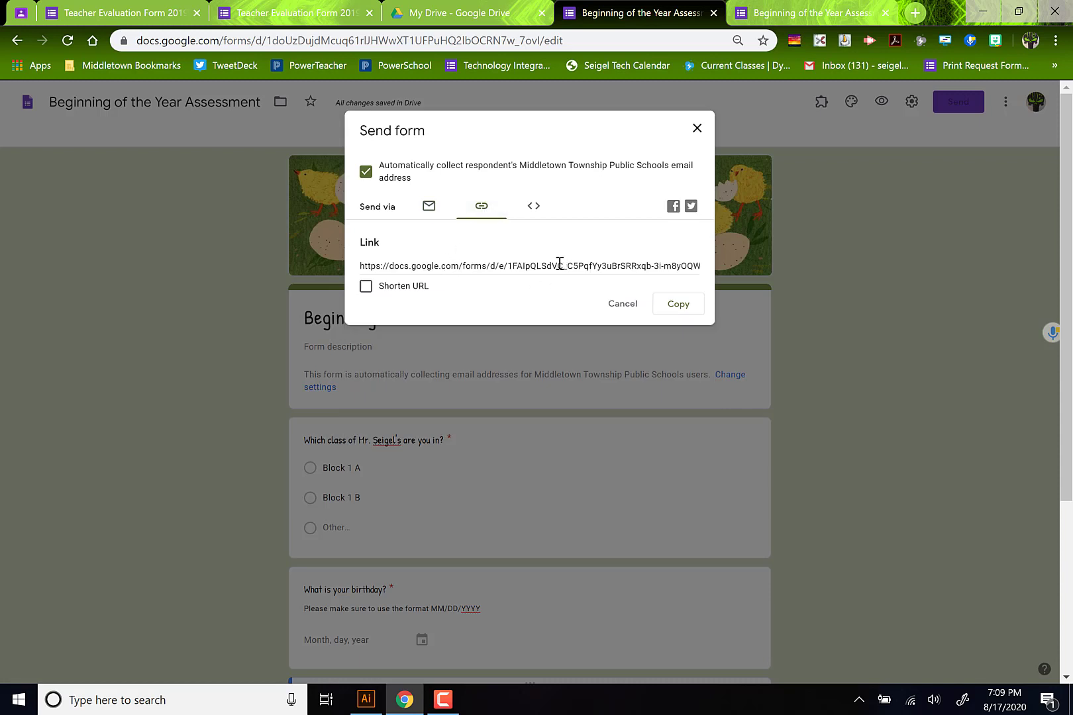
left_click(368, 287)
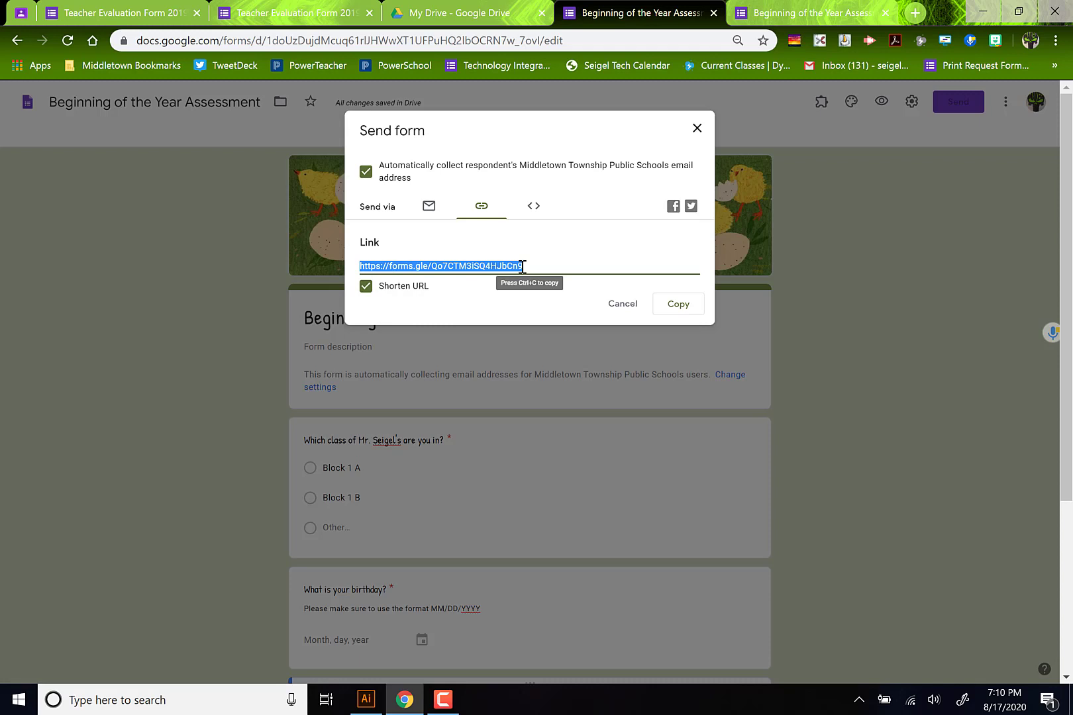
View the form's embed HTML code with its width and height options, and close the sending options without sending.
left_click(534, 207)
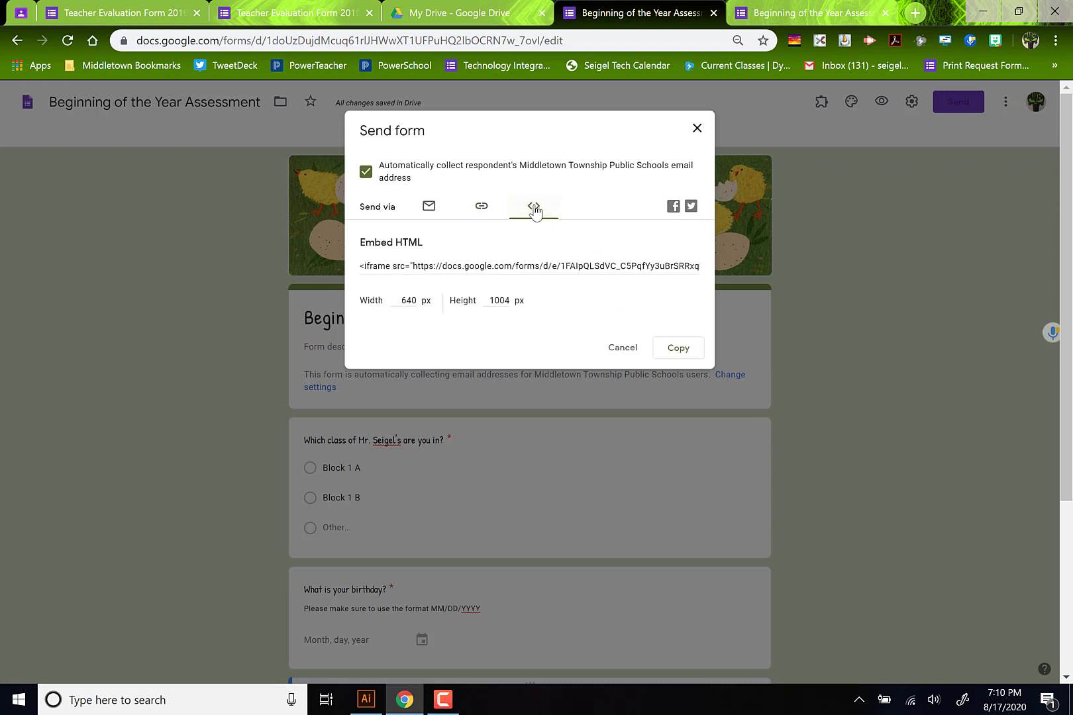
left_click(478, 265)
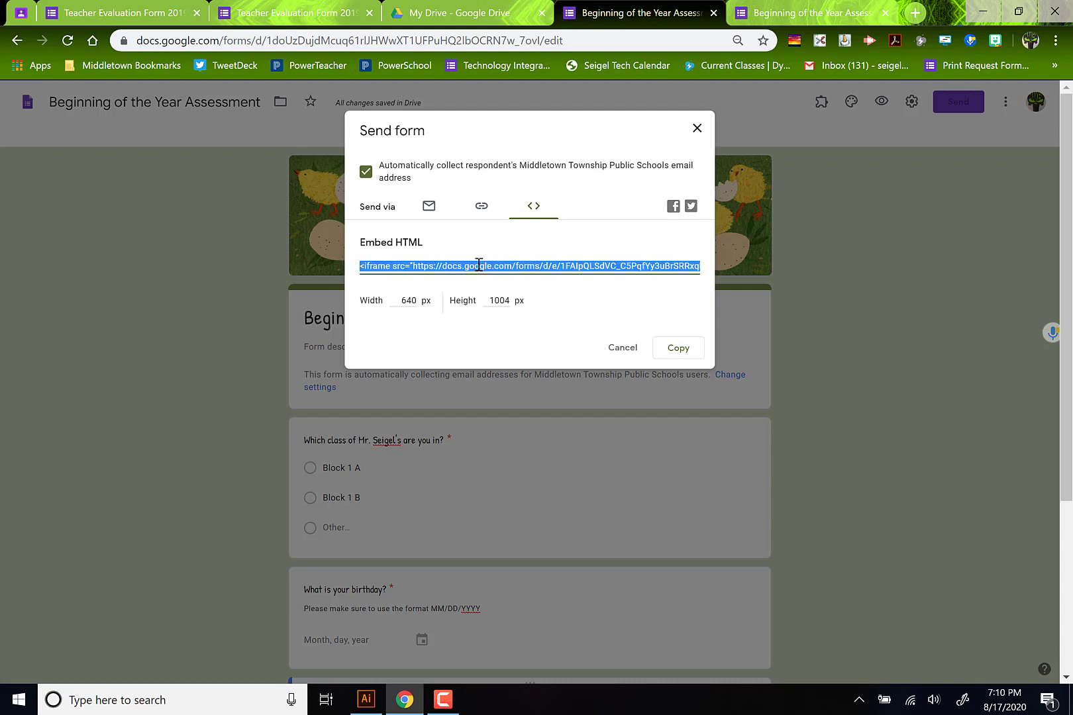
left_click(633, 347)
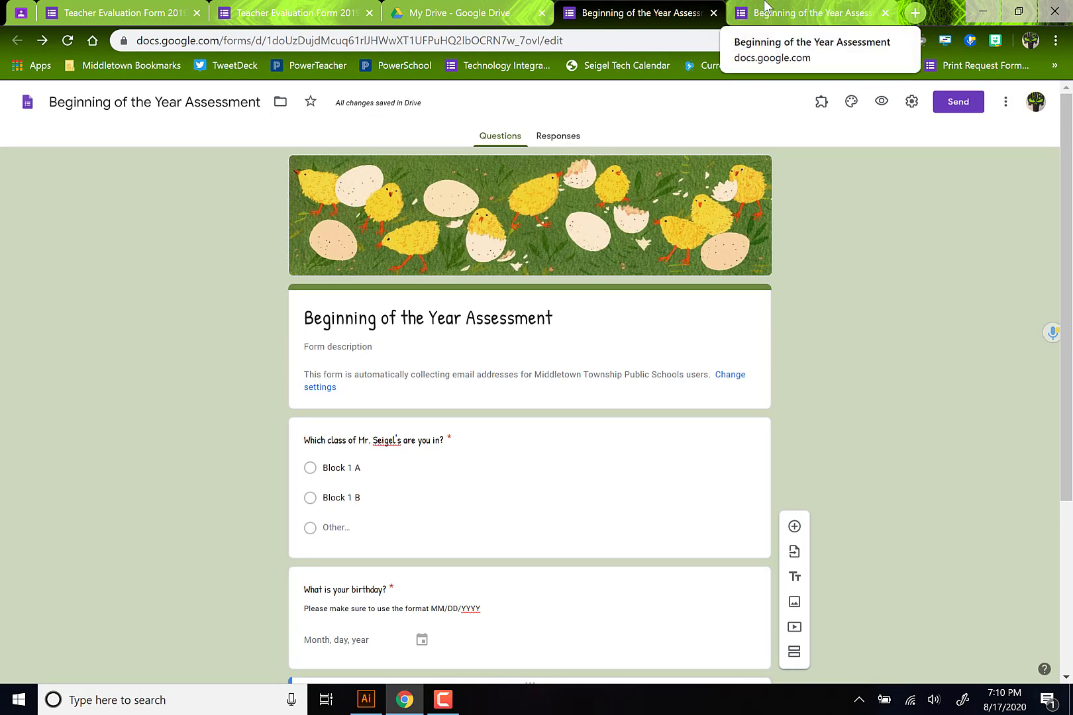
Review the whole form in the preview from the header image to the submit area, checking its questions and length.
left_click(765, 8)
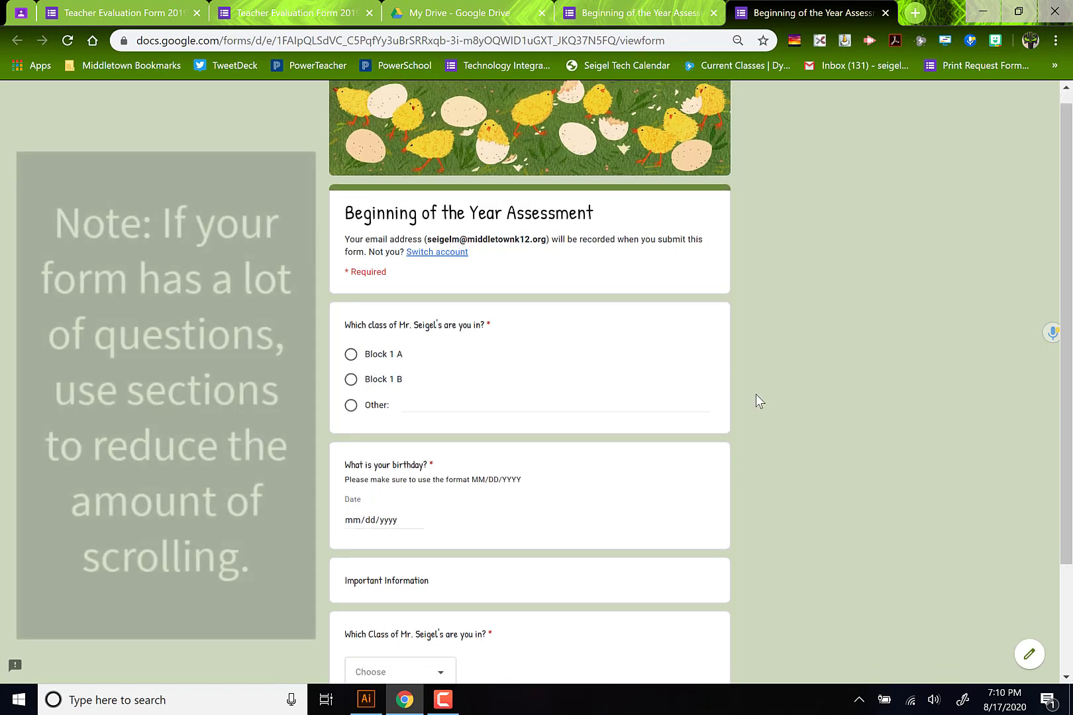
scroll(757, 397, "down", 3)
scroll(751, 390, "up", 3)
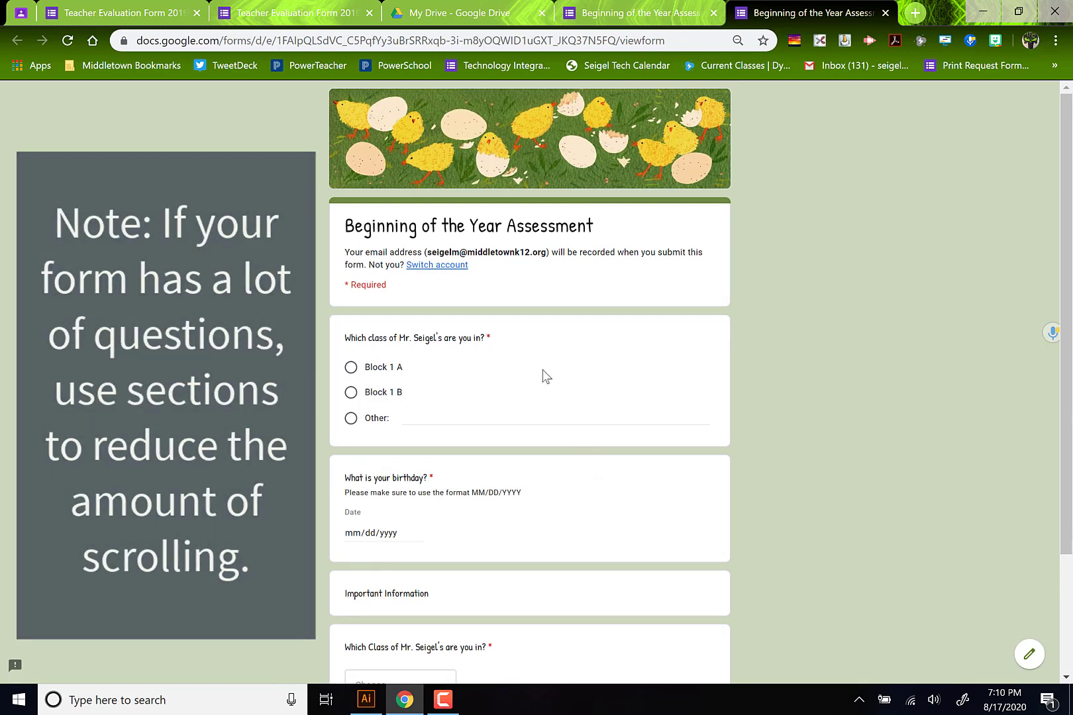
scroll(541, 397, "down", 3)
scroll(544, 402, "up", 3)
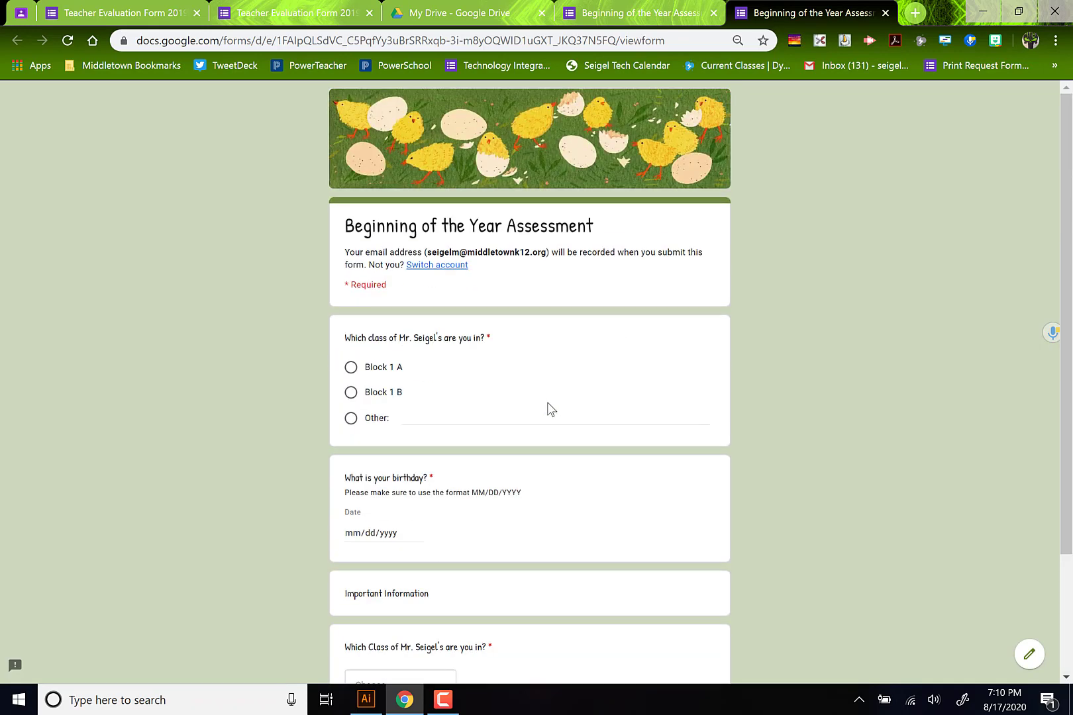
scroll(547, 407, "down", 3)
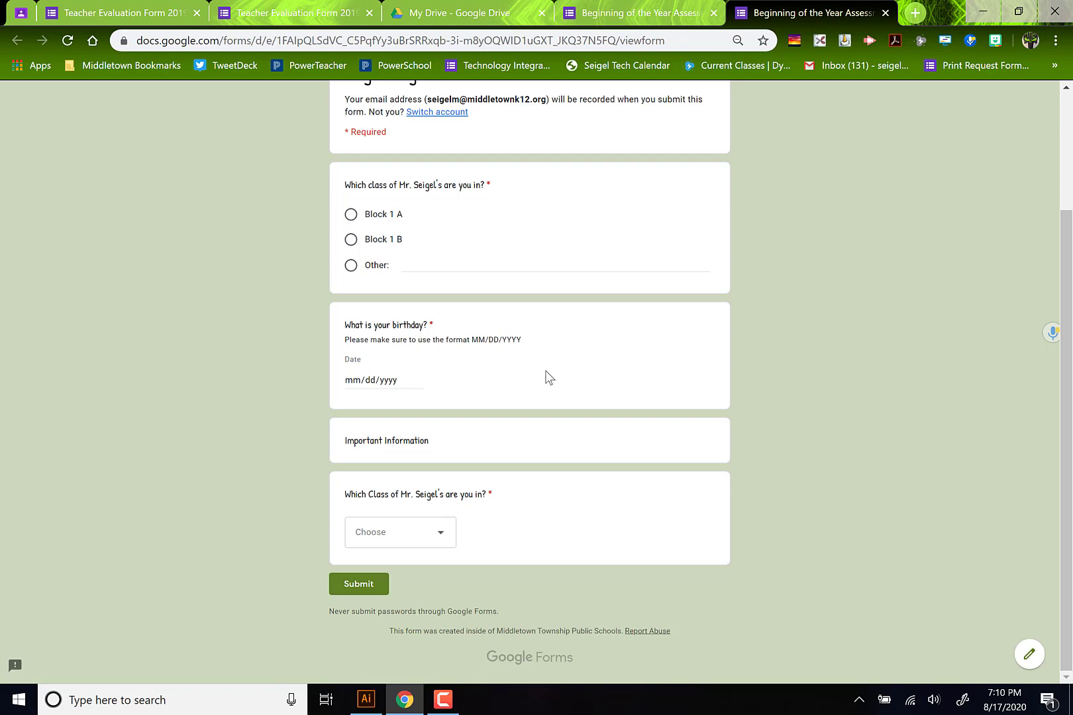
scroll(547, 376, "up", 3)
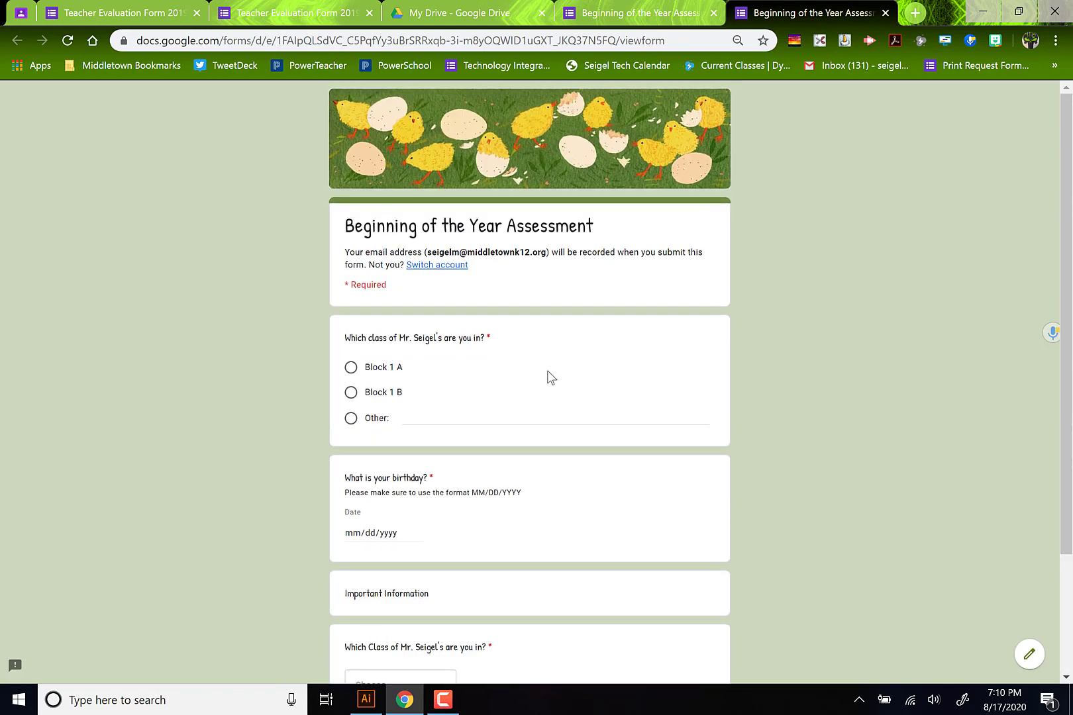